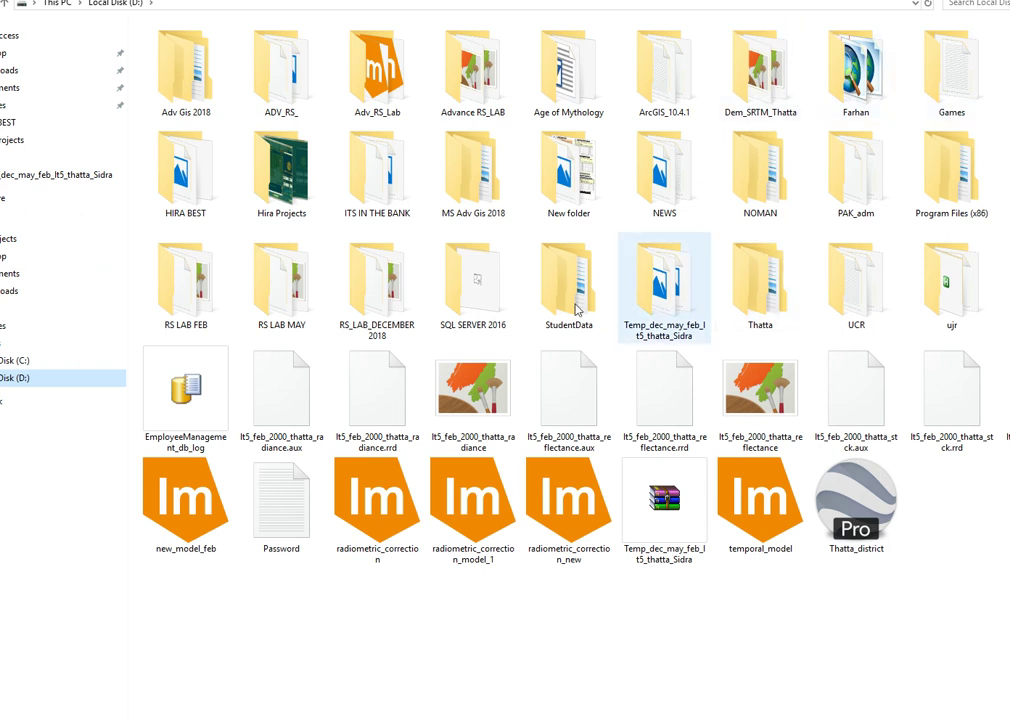
# Step: Open the LT05_L1TP_152043_20001213_20180630_01_T1_MTL metadata file from the RS_LAB_DECEMBER 2018 folder in WordPad, filling the screen
pyautogui.doubleClick(408, 298)
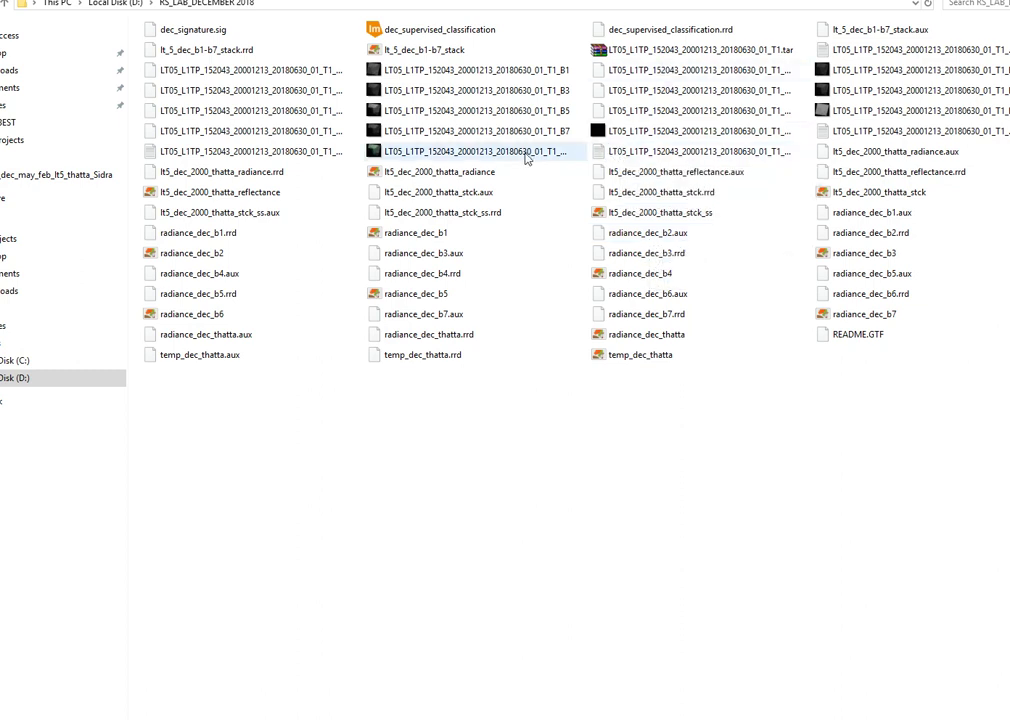
pyautogui.rightClick(336, 155)
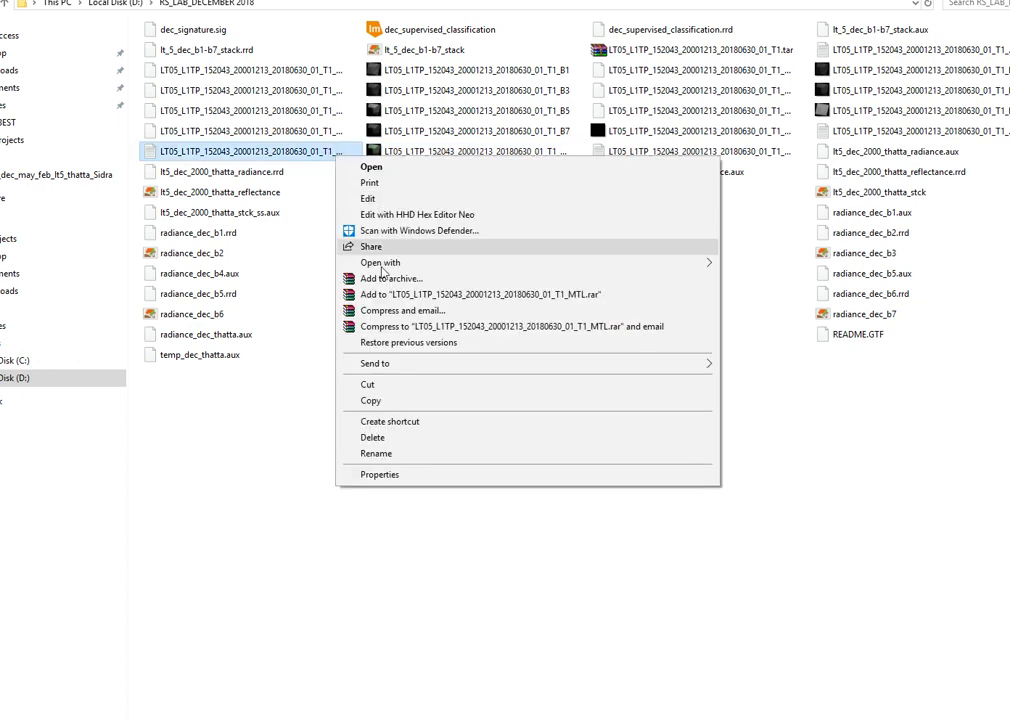
pyautogui.moveTo(435, 264)
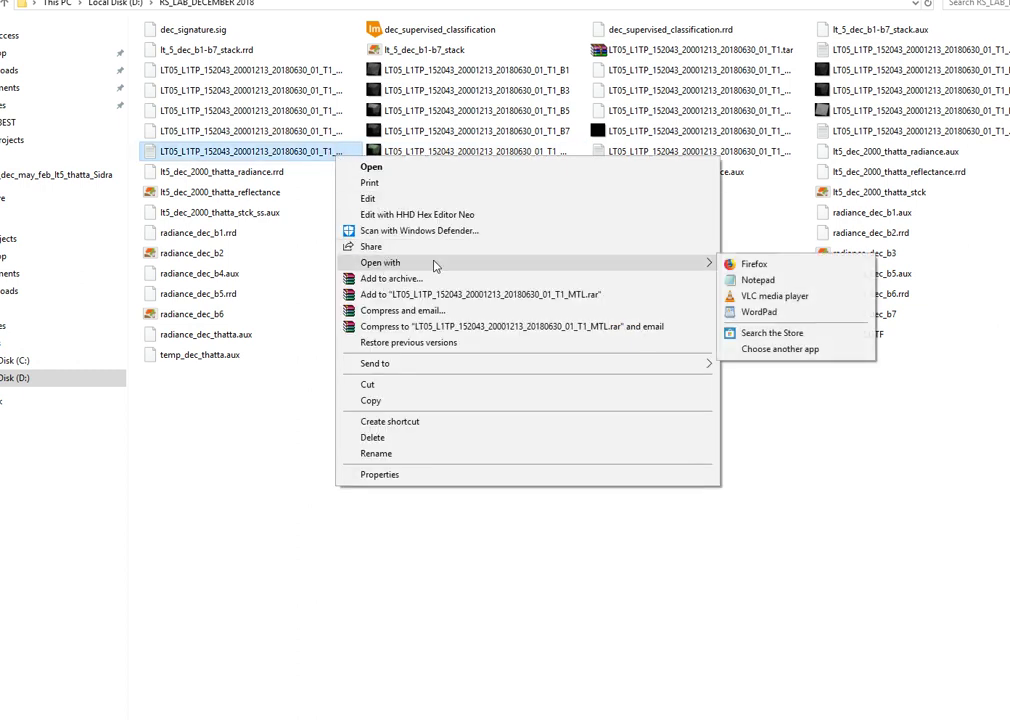
pyautogui.click(755, 314)
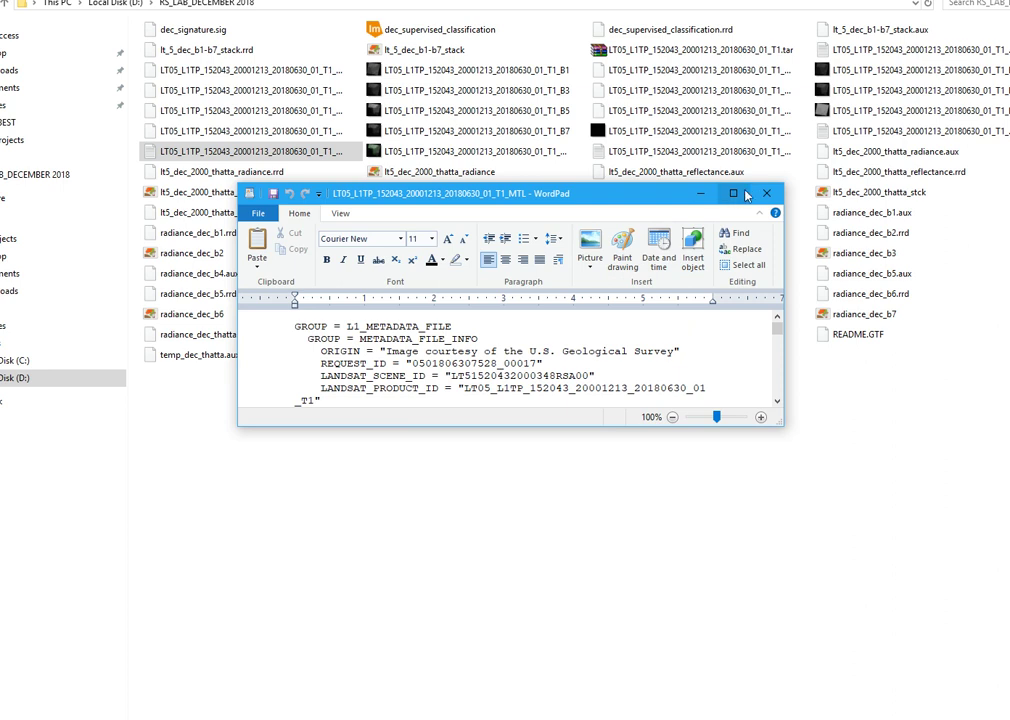
pyautogui.click(736, 196)
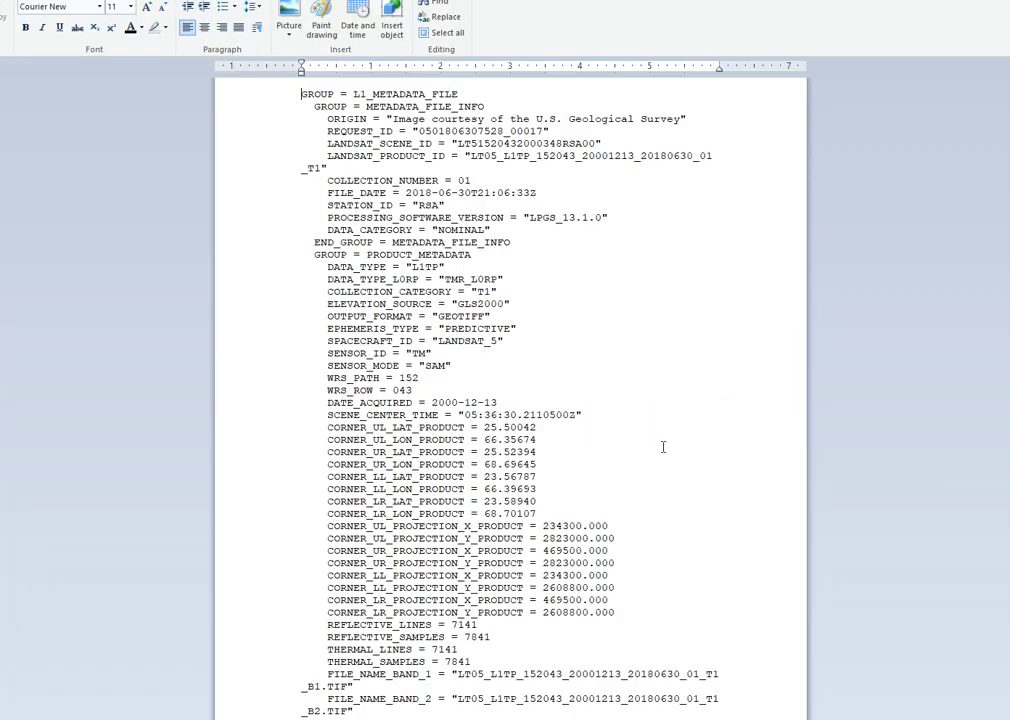
# Step: Examine the metadata for the band 6 maximum and minimum radiance in the MIN_MAX_RADIANCE group
pyautogui.scroll(5, 688, 434)
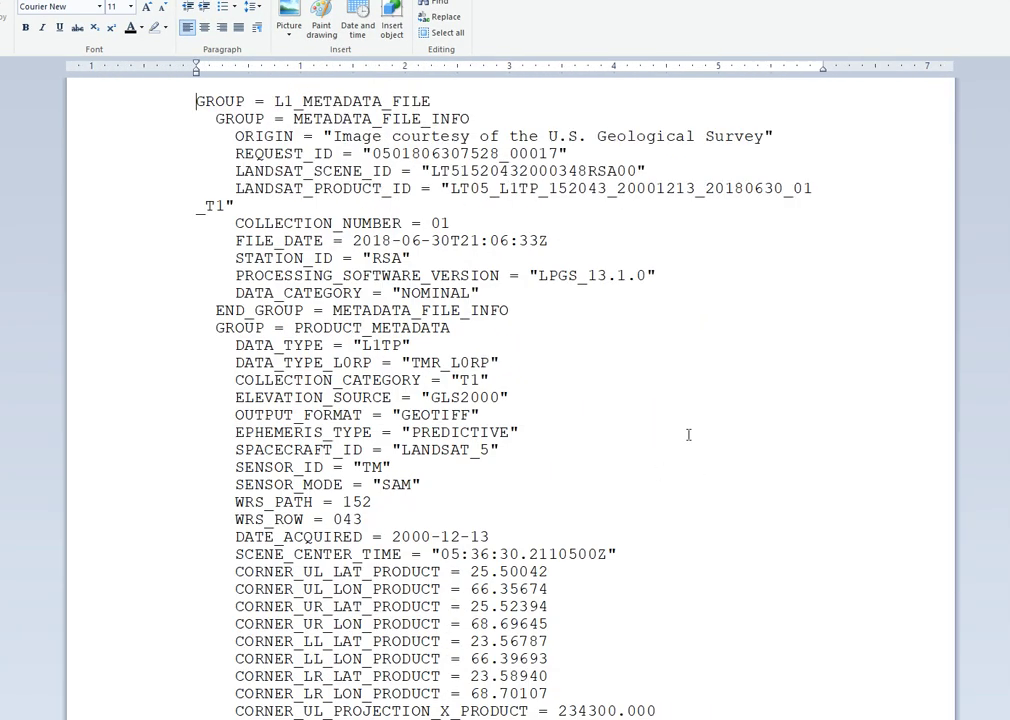
pyautogui.scroll(-1, 458, 340)
pyautogui.scroll(1, 461, 340)
pyautogui.scroll(-1, 460, 340)
pyautogui.scroll(1, 430, 280)
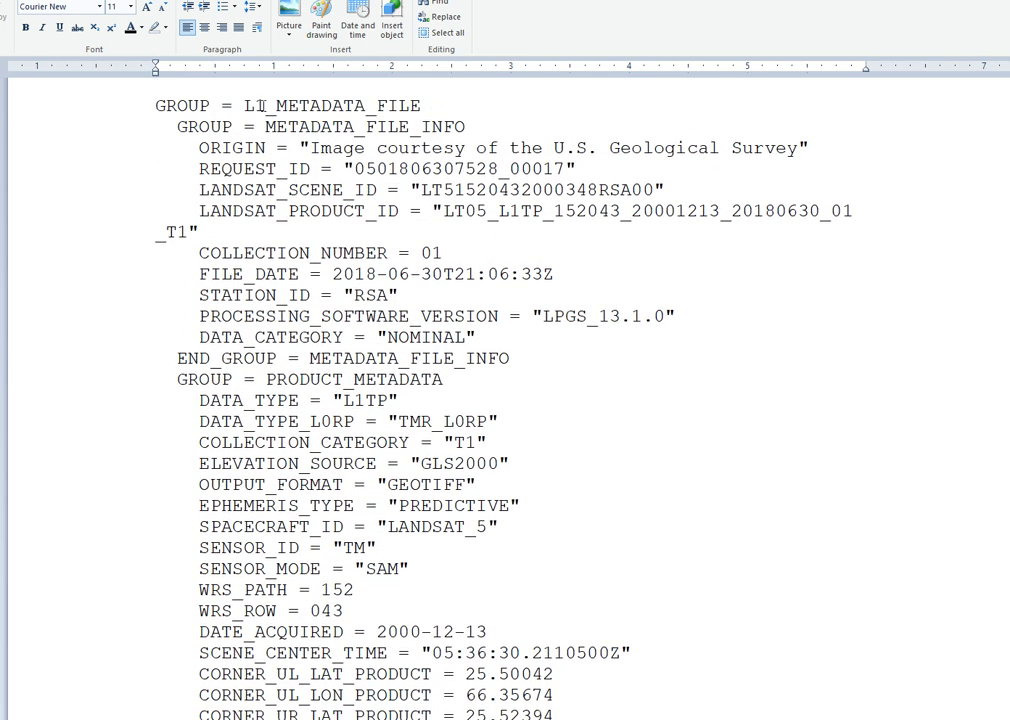
pyautogui.scroll(-7, 519, 362)
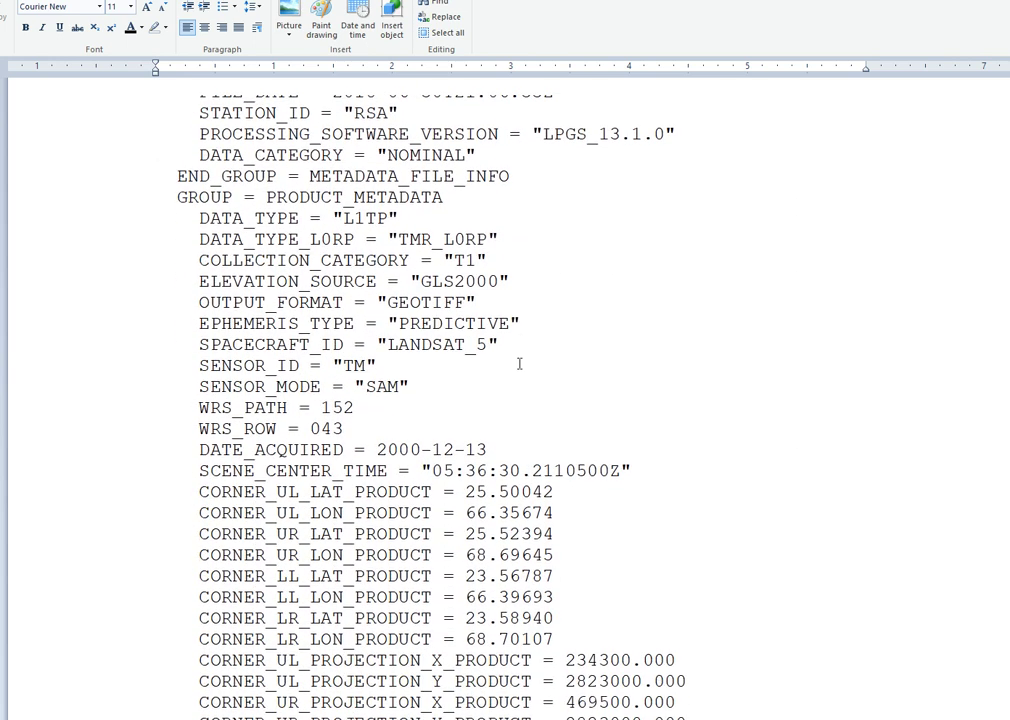
pyautogui.scroll(-15, 521, 365)
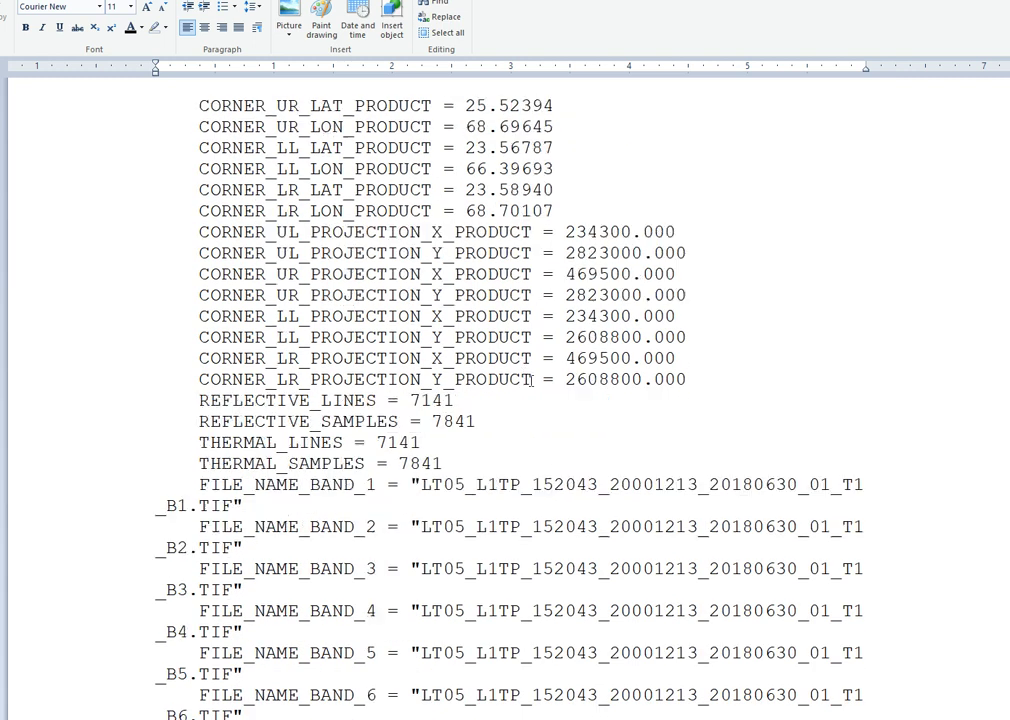
pyautogui.scroll(-7, 531, 380)
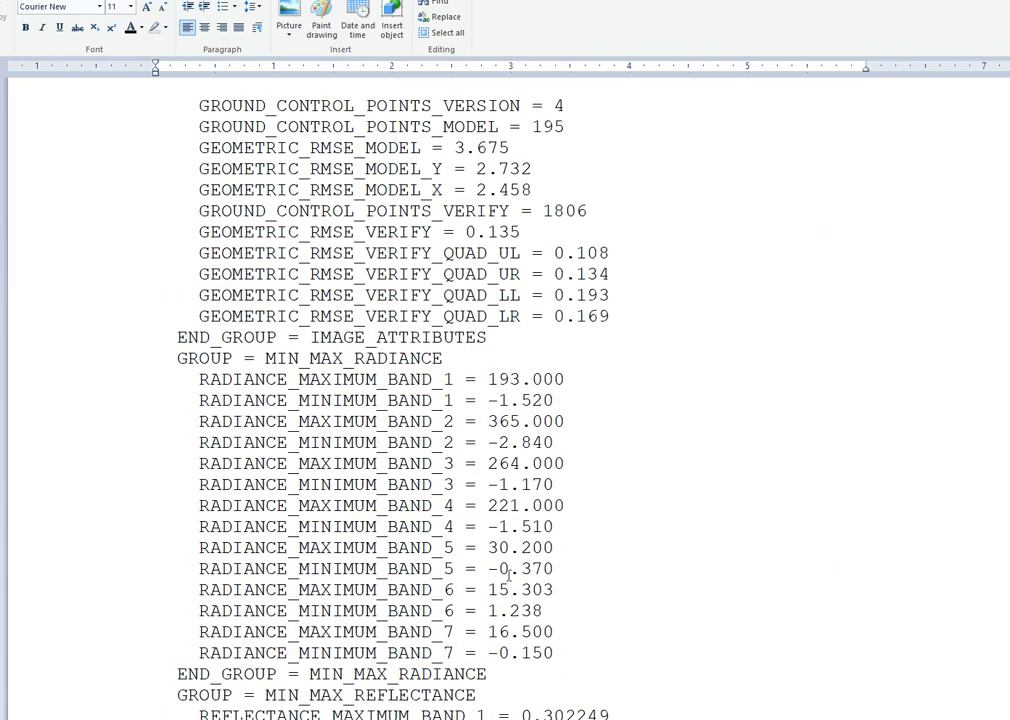
pyautogui.moveTo(196, 588); pyautogui.dragTo(551, 607)
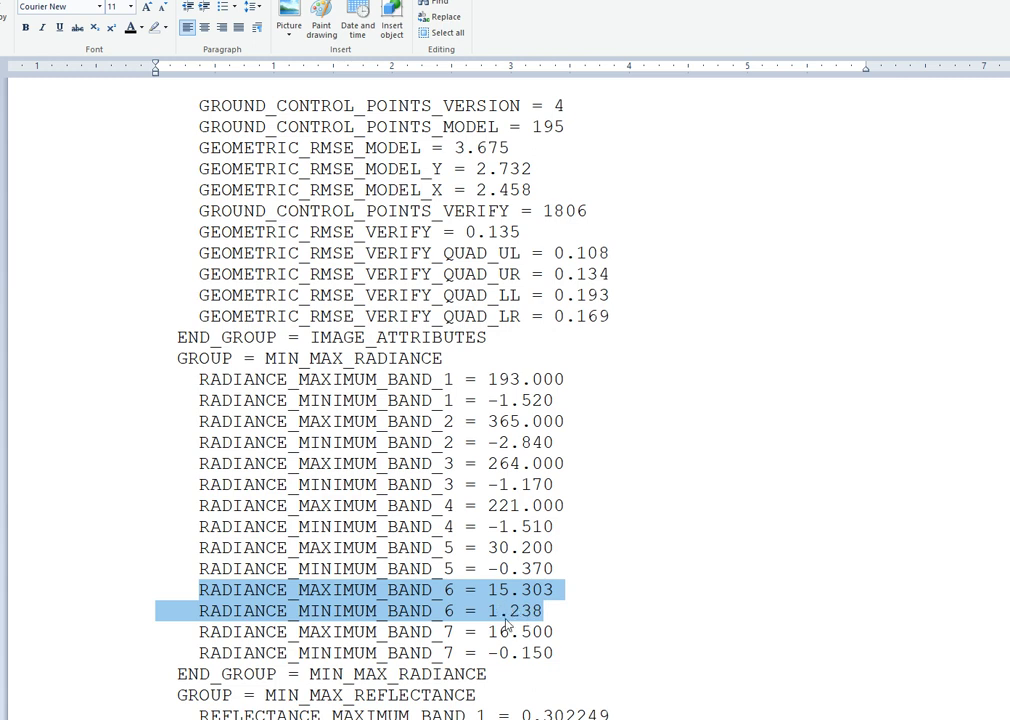
pyautogui.click(708, 546)
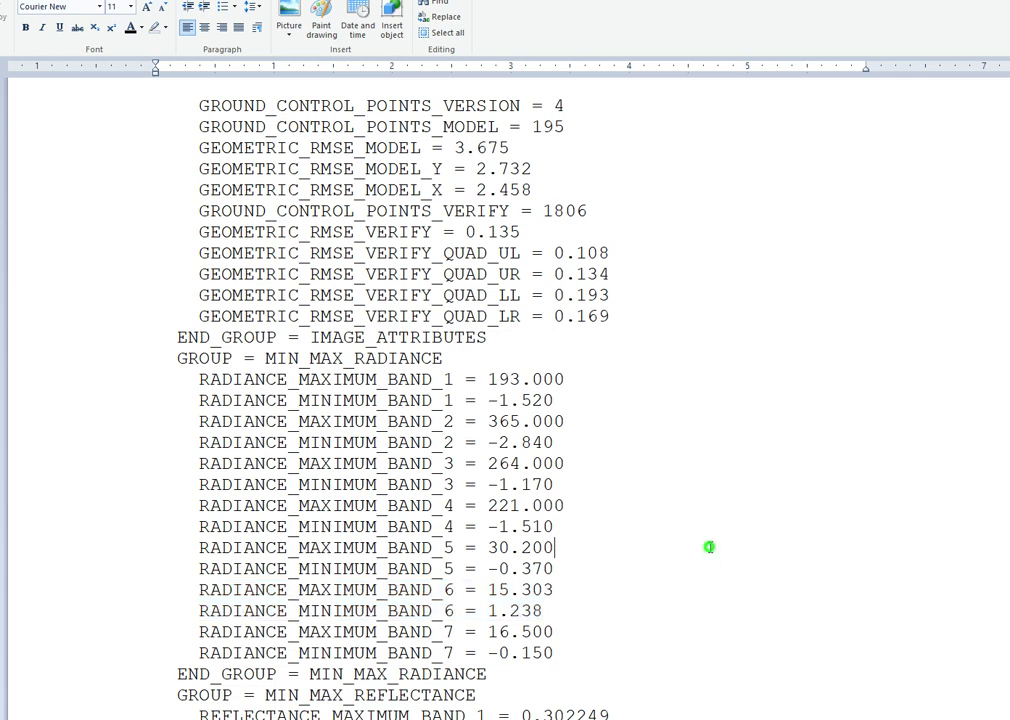
# Step: Find the band 6 QUANTIZE_CAL maximum and minimum in the MIN_MAX_PIXEL_VALUE group of the metadata
pyautogui.scroll(-3, 683, 588)
pyautogui.scroll(-11, 683, 587)
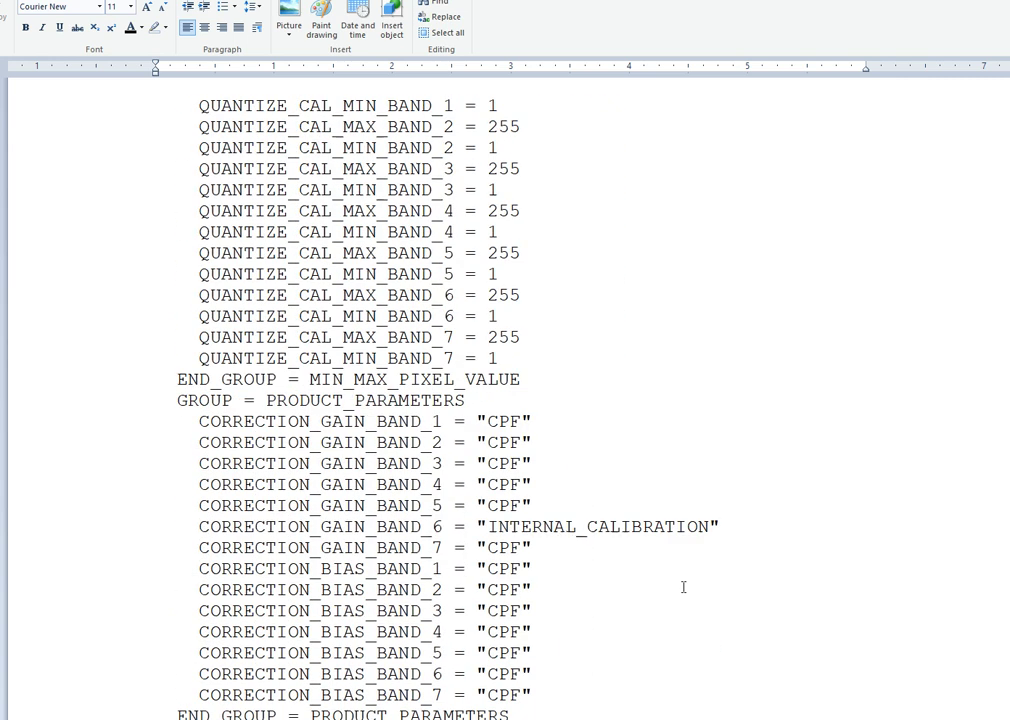
pyautogui.scroll(1, 683, 587)
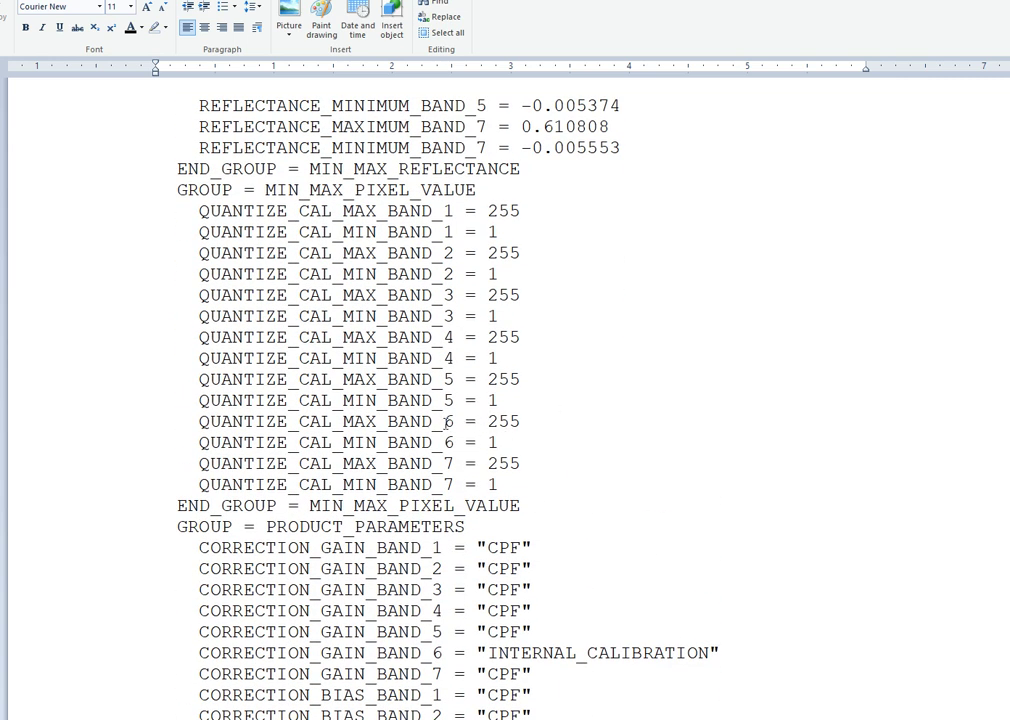
pyautogui.moveTo(343, 421); pyautogui.dragTo(365, 421)
pyautogui.moveTo(521, 421); pyautogui.dragTo(535, 446)
pyautogui.hotkey('ctrl', 'z')
pyautogui.click(625, 458)
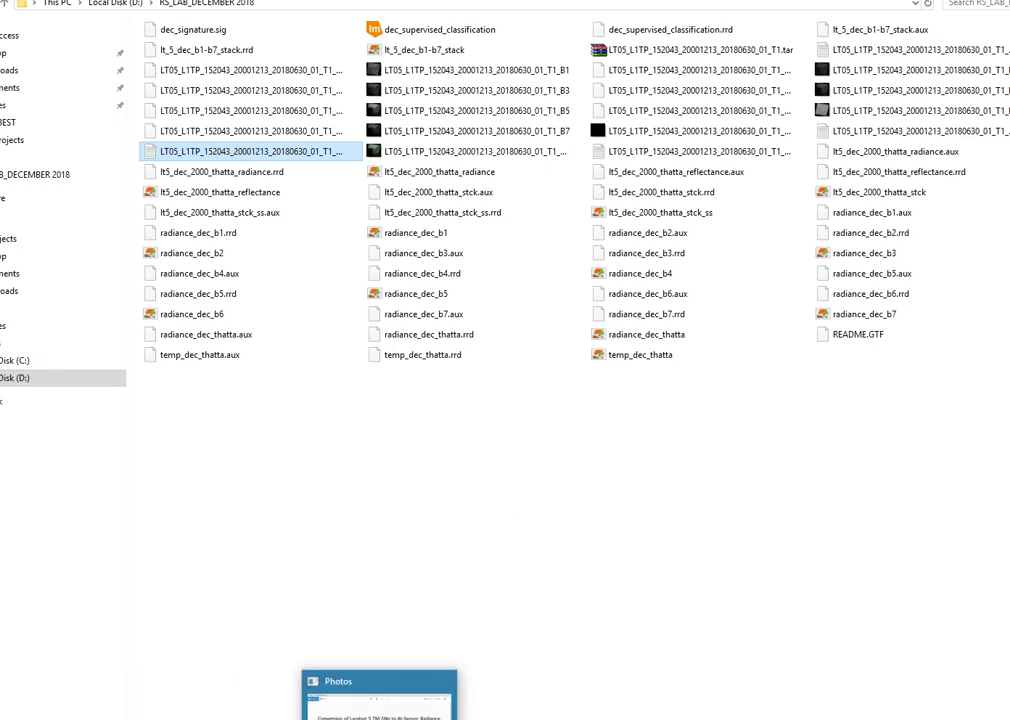
# Step: Switch to Photos and review the formula for converting Landsat 5 TM DNs to at-sensor radiance
pyautogui.click(379, 712)
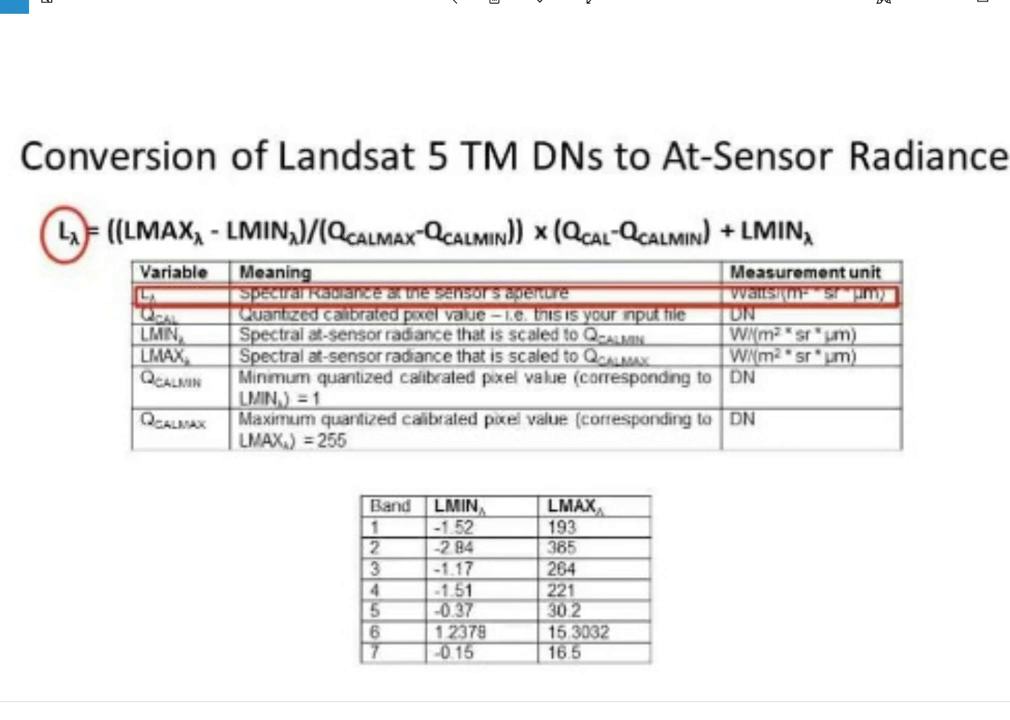
pyautogui.hotkey('alt', 'Tab')
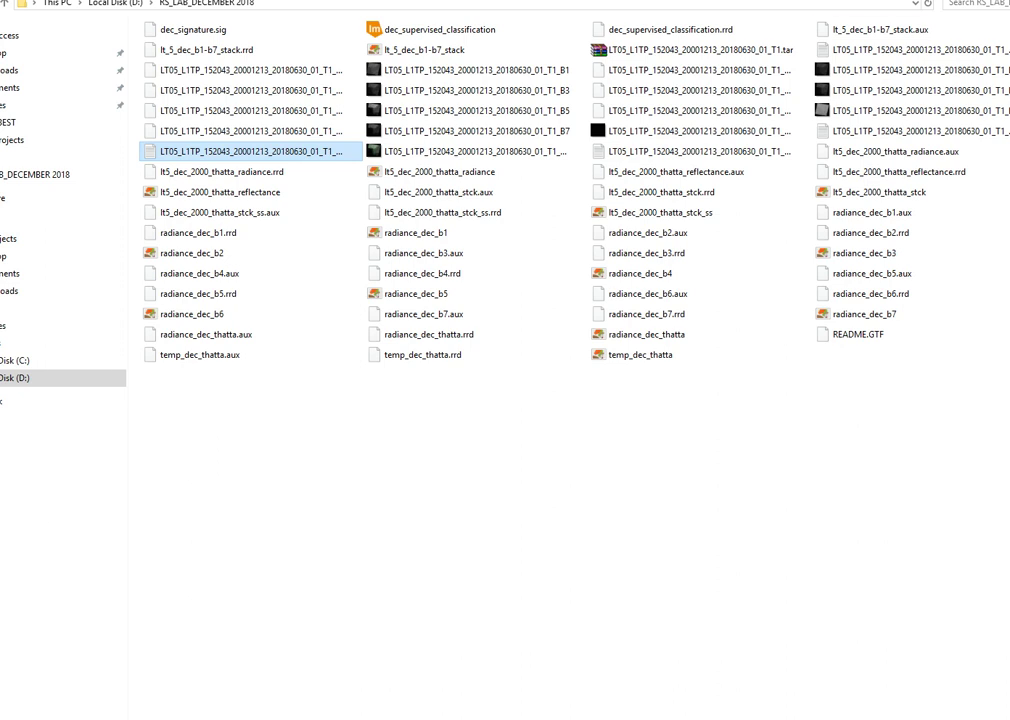
pyautogui.moveTo(352, 718)
# Step: Switch to the ERDAS IMAGINE model and inspect the definitions of its radiance function and its temperature (LOG) function
pyautogui.click(430, 700)
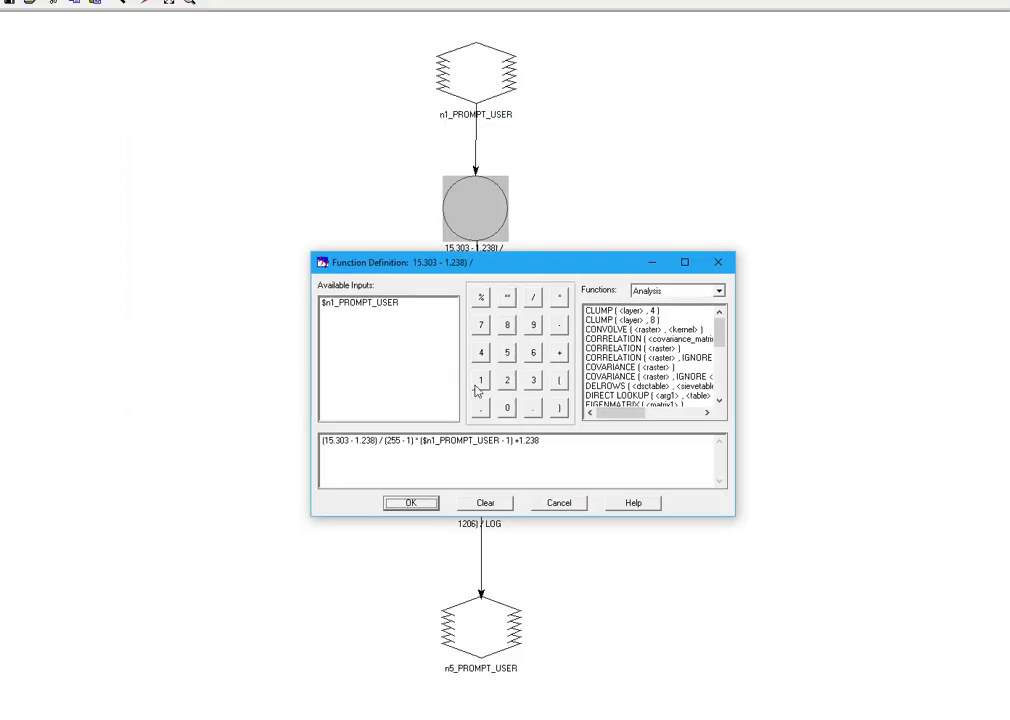
pyautogui.click(686, 263)
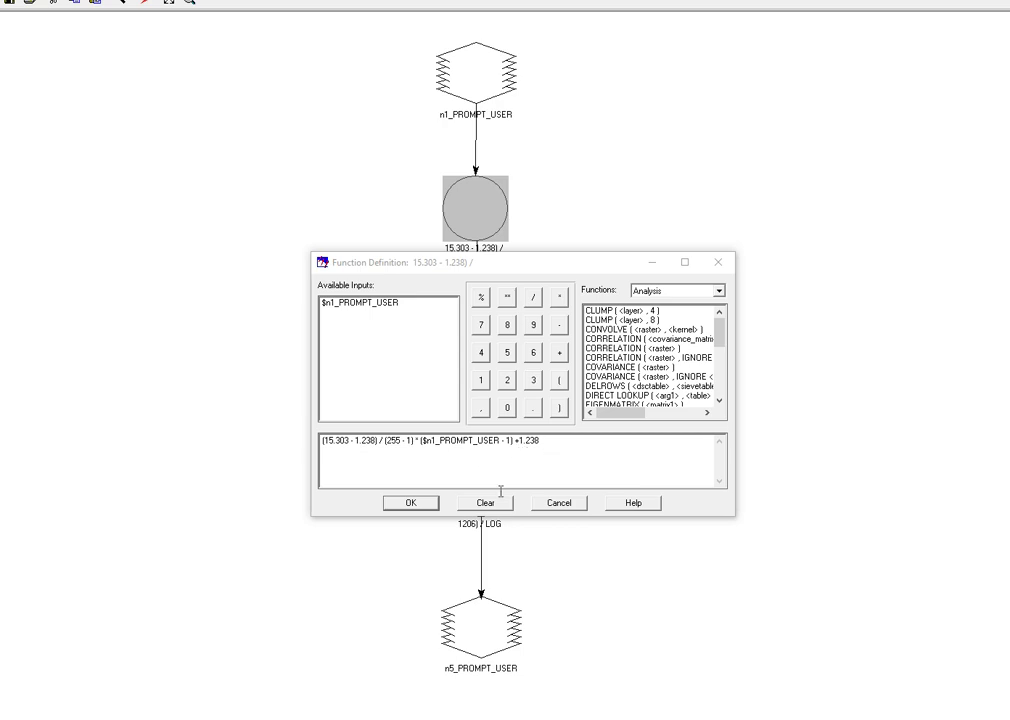
pyautogui.click(719, 266)
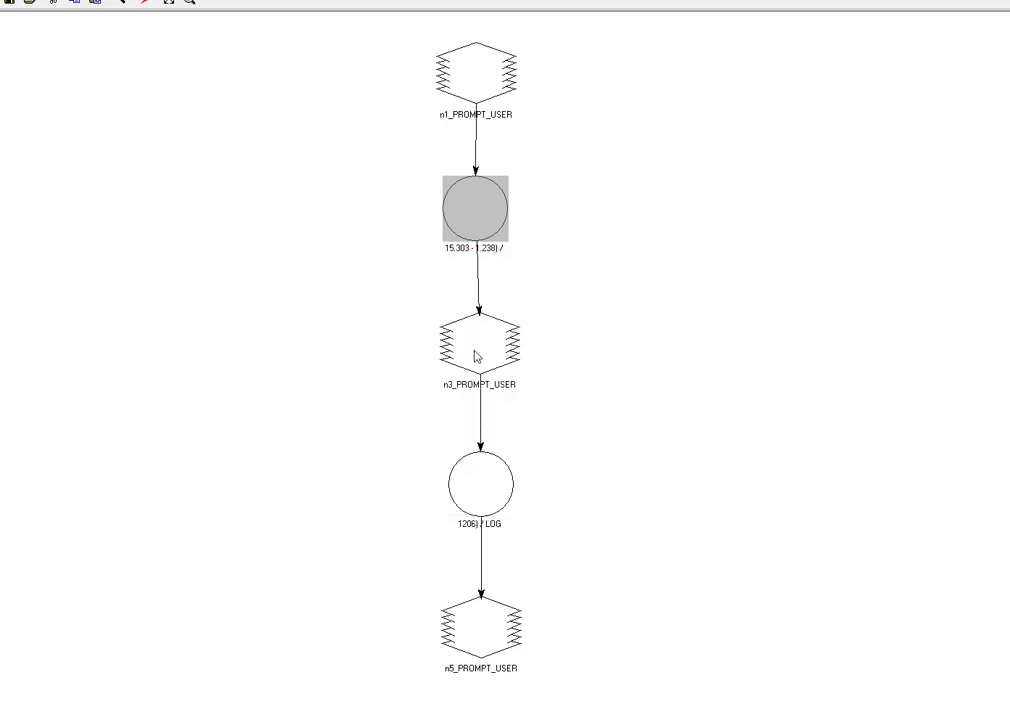
pyautogui.doubleClick(480, 505)
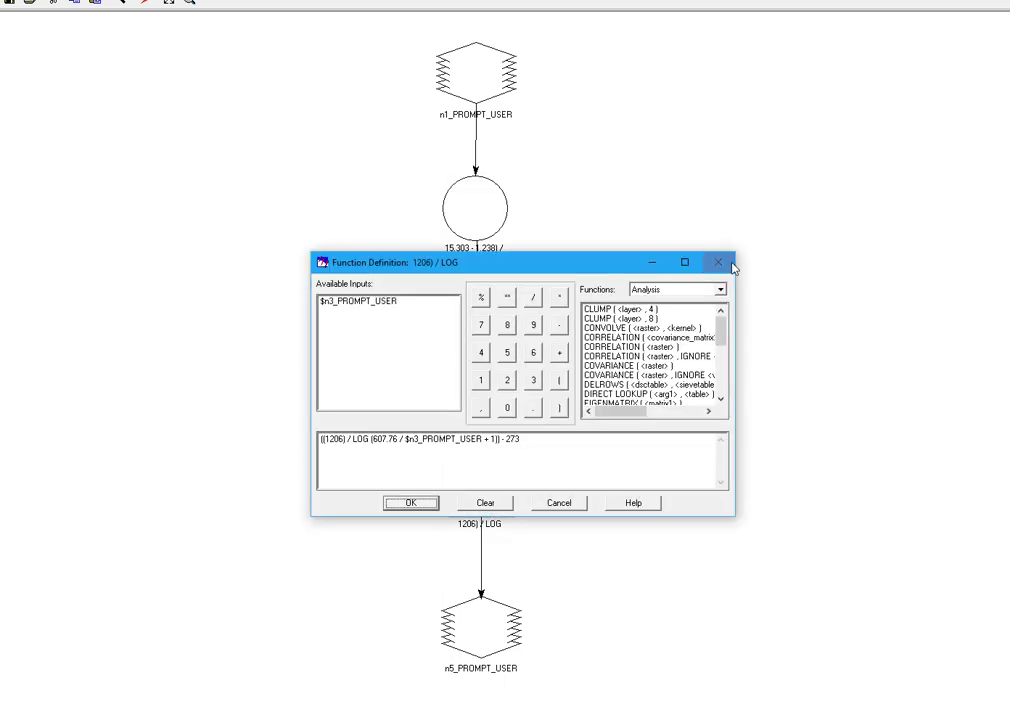
pyautogui.click(719, 264)
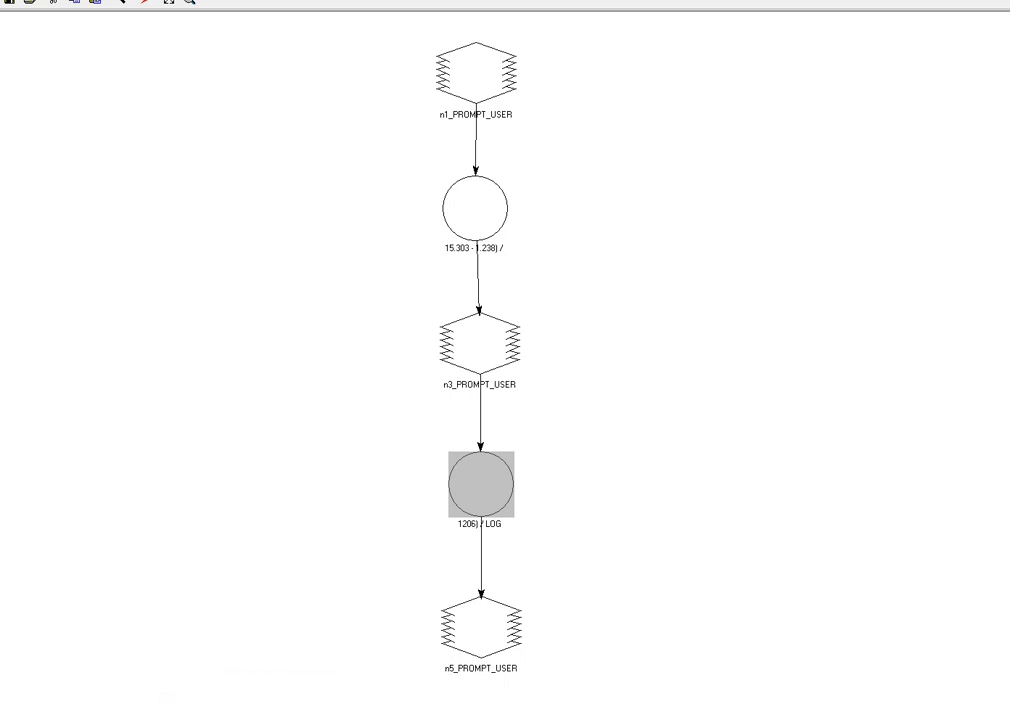
# Step: Consult the Notepad notes for the temperature formula and its K1 and K2 constants
pyautogui.hotkey('alt', 'Tab')
pyautogui.write('T=[[K2/ln(K1/CvR2(DN OR PROMPT)+1]]-273 K1=607.76 K2=1206.56')
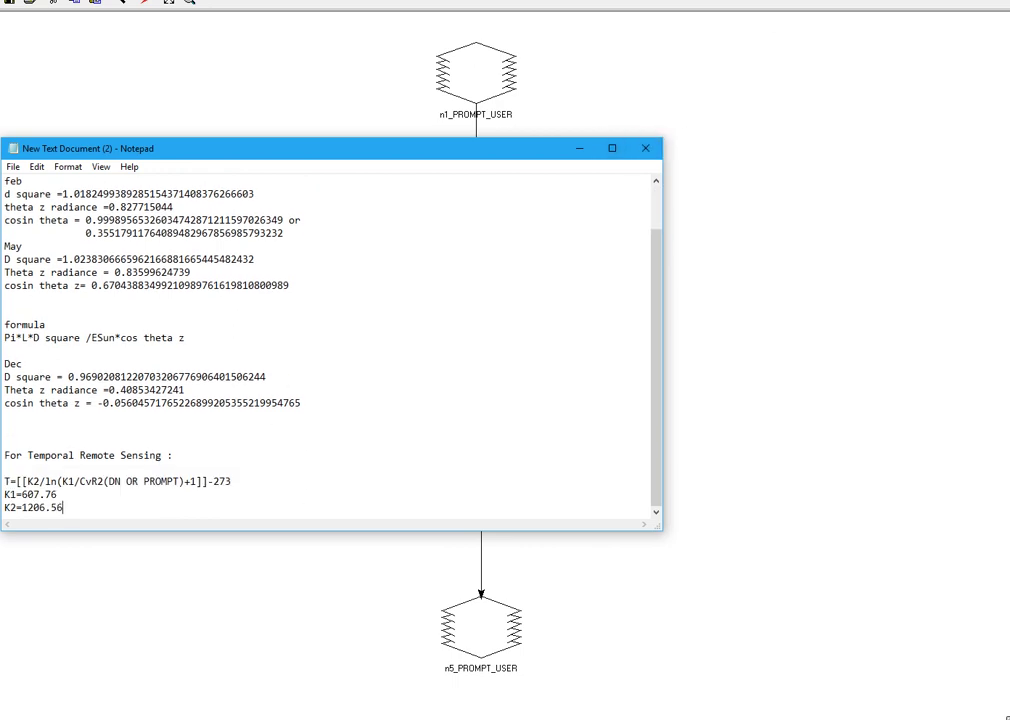
pyautogui.click(834, 627)
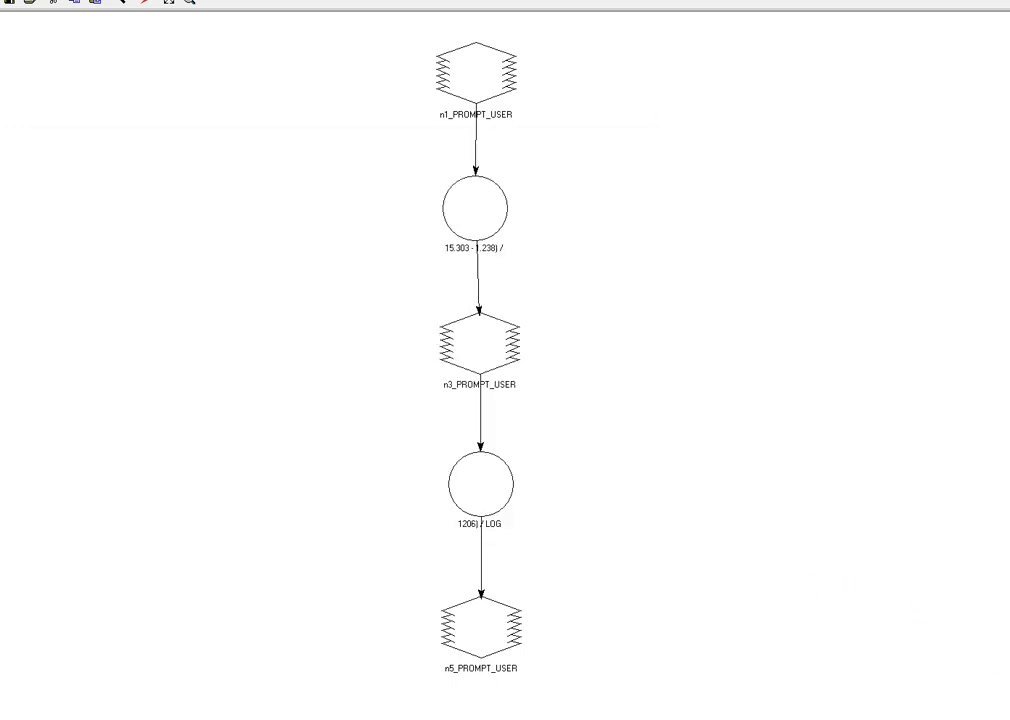
pyautogui.hotkey('alt', 'Tab')
pyautogui.click(608, 149)
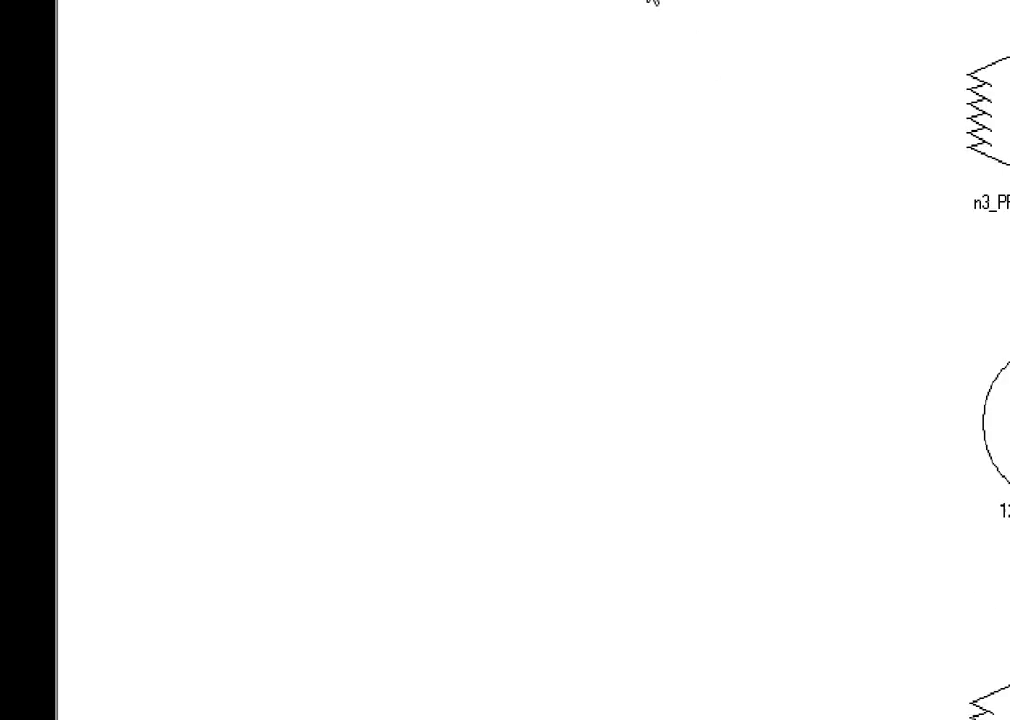
pyautogui.click(636, 440)
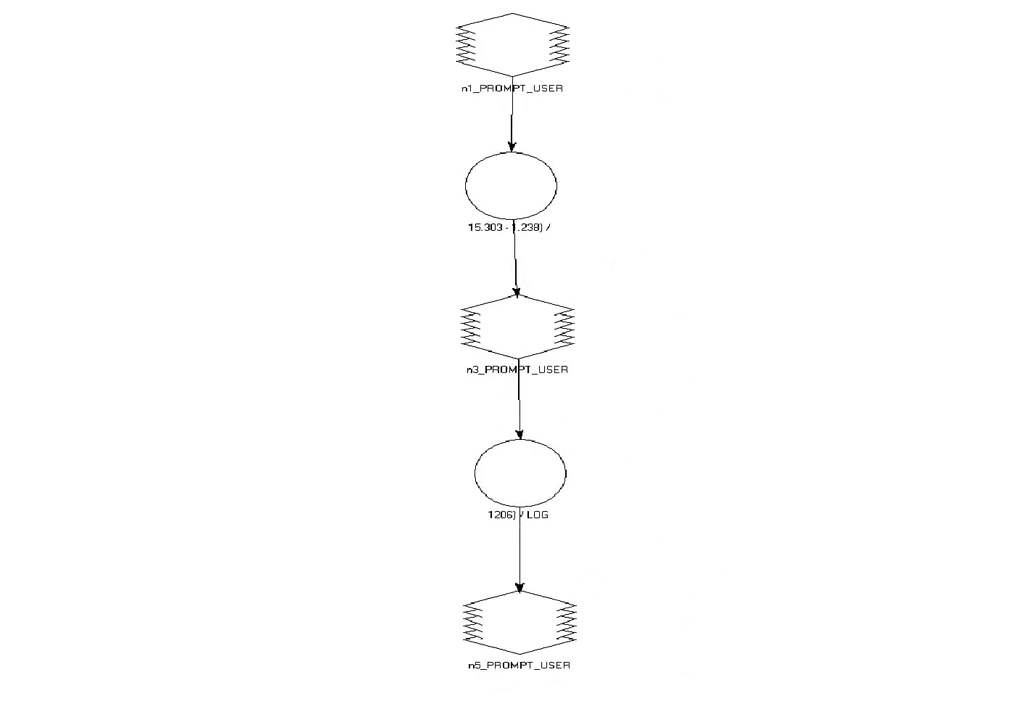
# Step: Reopen the temperature (LOG) function, list the Exponential functions, and accept the function definition
pyautogui.doubleClick(537, 468)
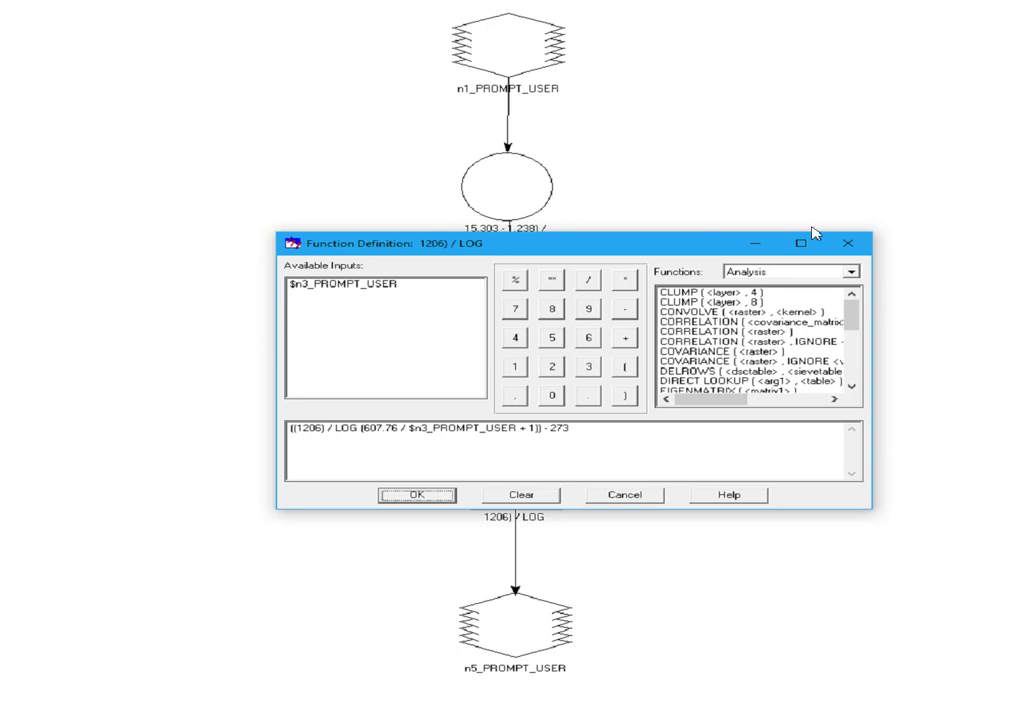
pyautogui.click(803, 244)
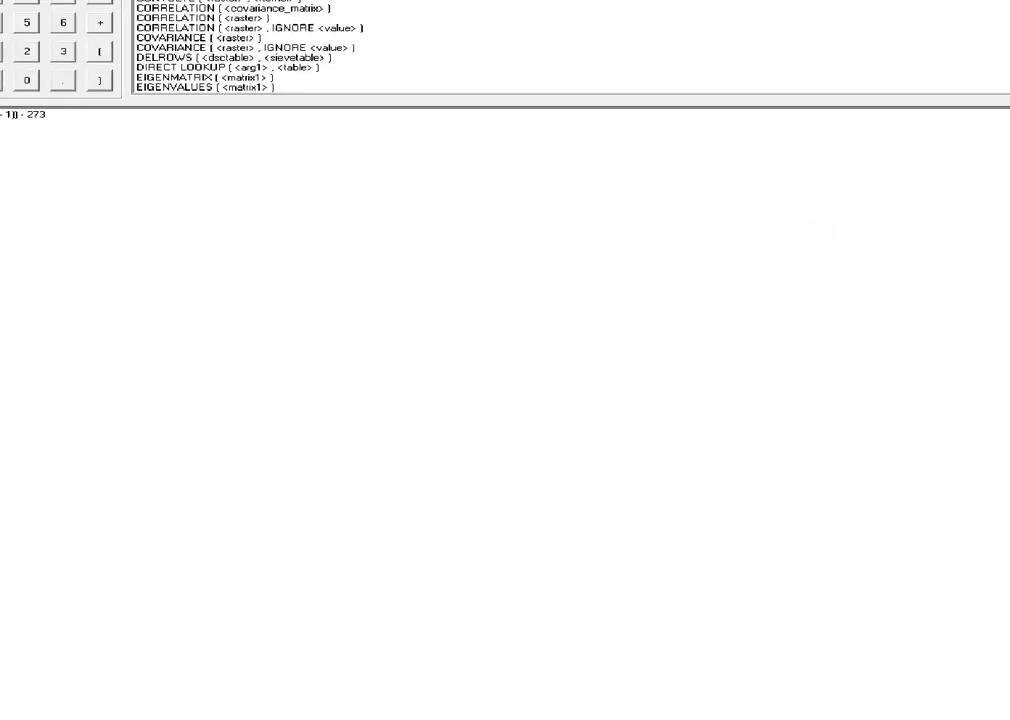
pyautogui.press('super+Down')
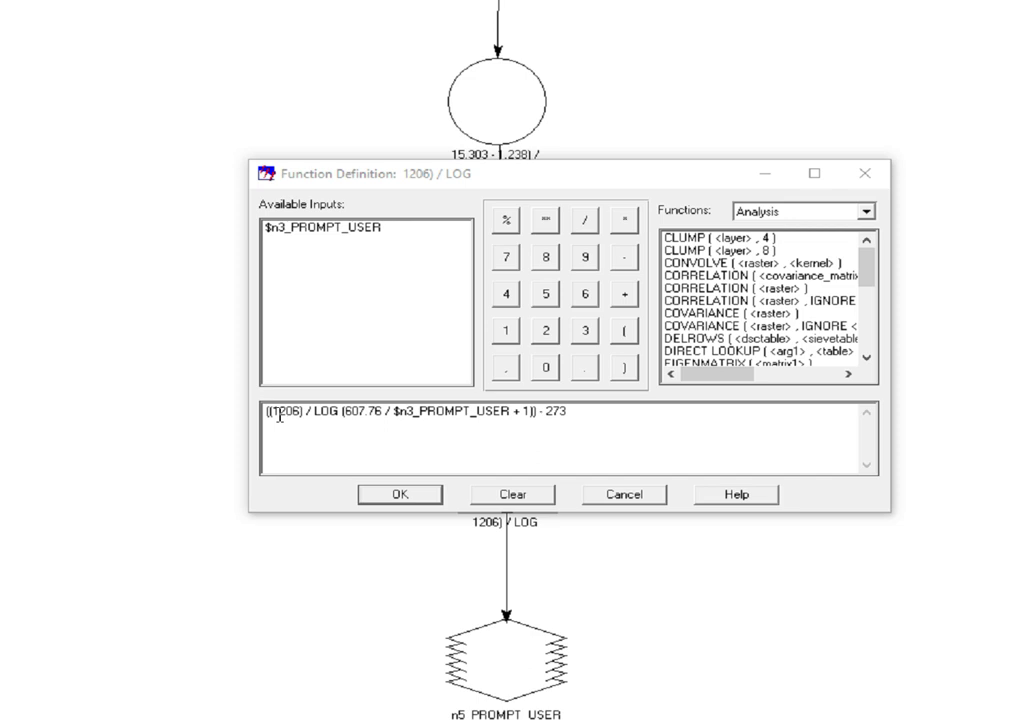
pyautogui.click(845, 215)
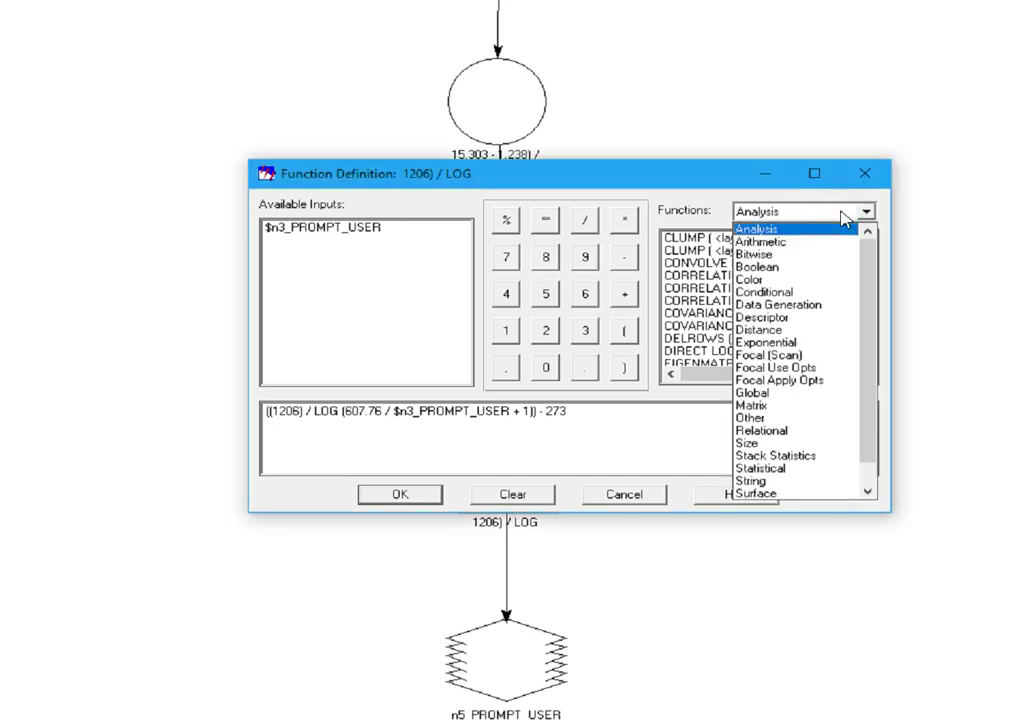
pyautogui.click(766, 342)
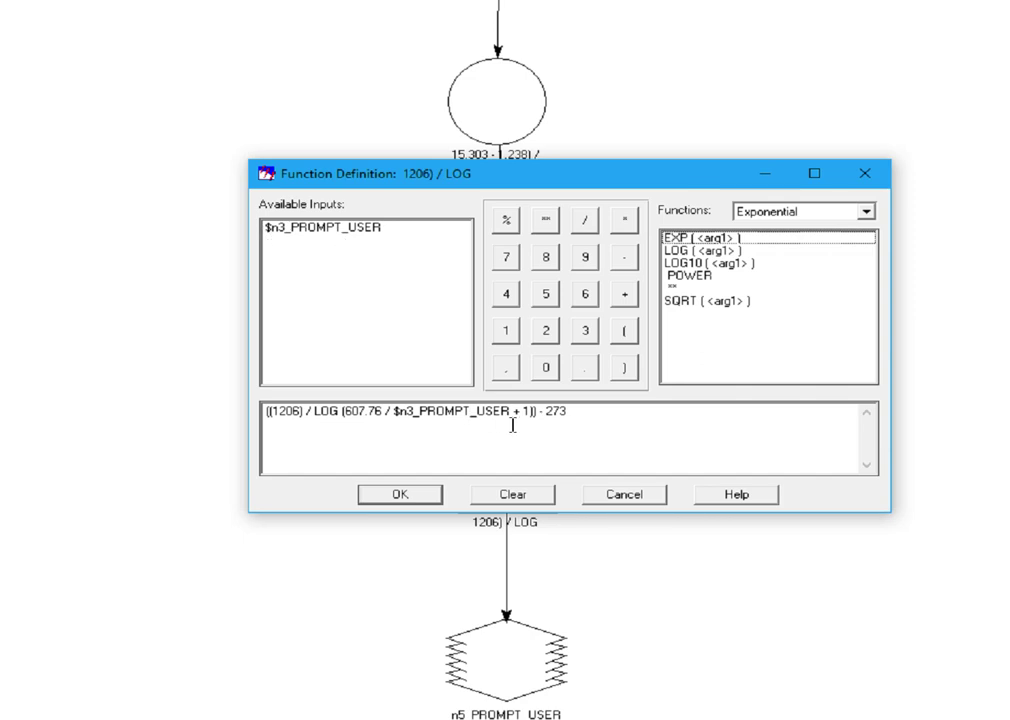
pyautogui.click(403, 495)
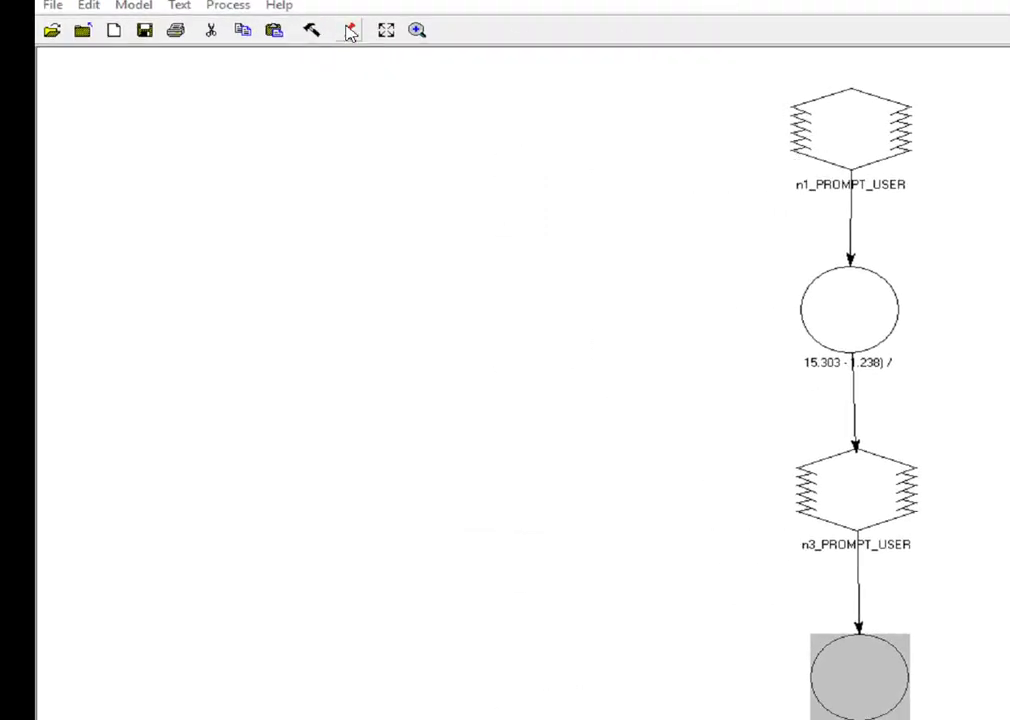
# Step: Run the model and browse to the RS LAB FEB folder on drive D: for the n1 input raster
pyautogui.click(349, 30)
pyautogui.click(950, 427)
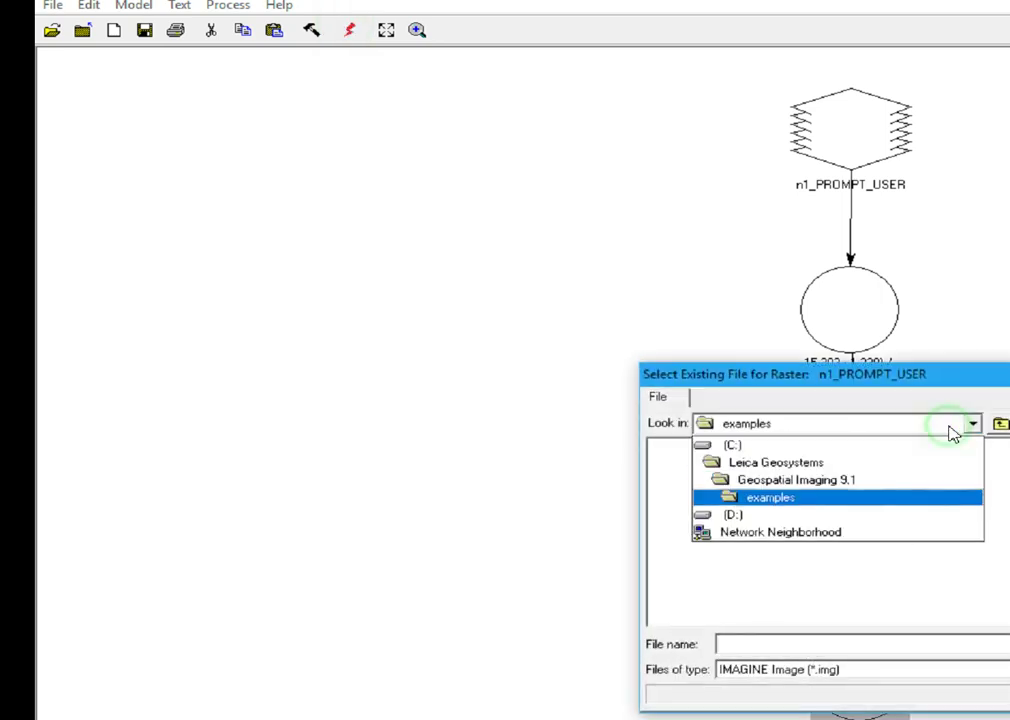
pyautogui.click(778, 515)
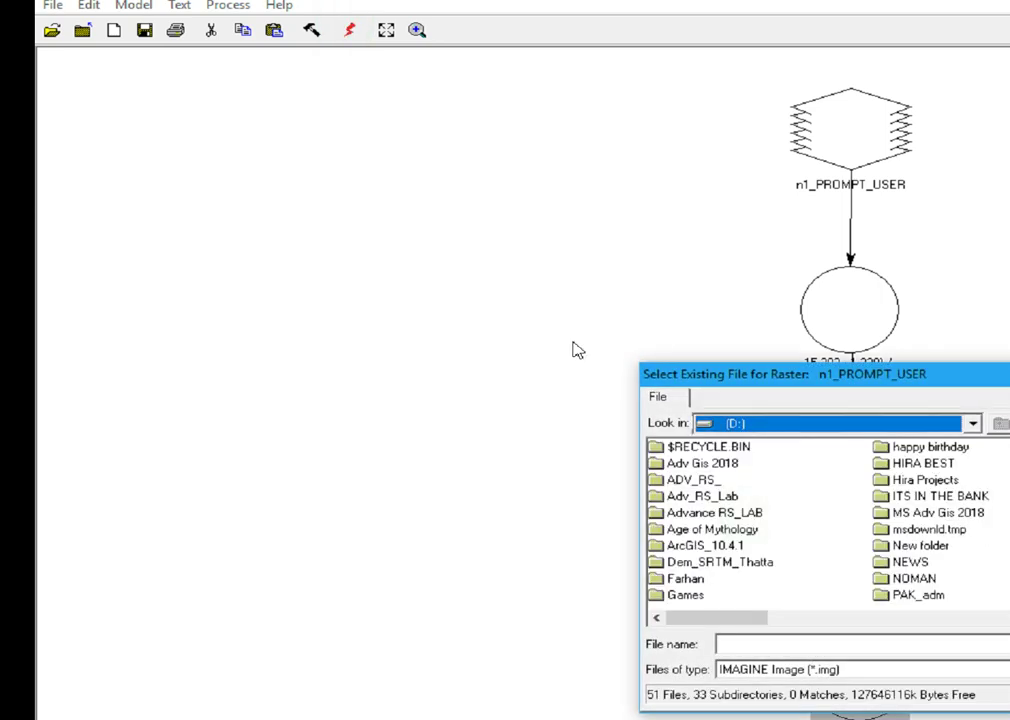
pyautogui.click(739, 623)
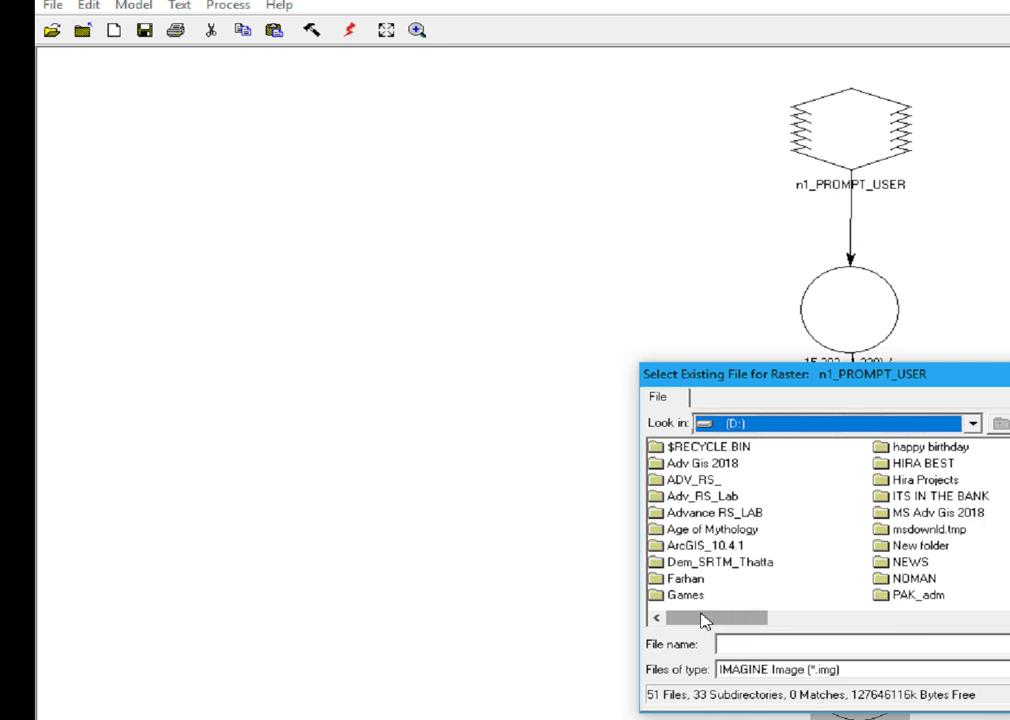
pyautogui.moveTo(706, 619); pyautogui.dragTo(780, 626)
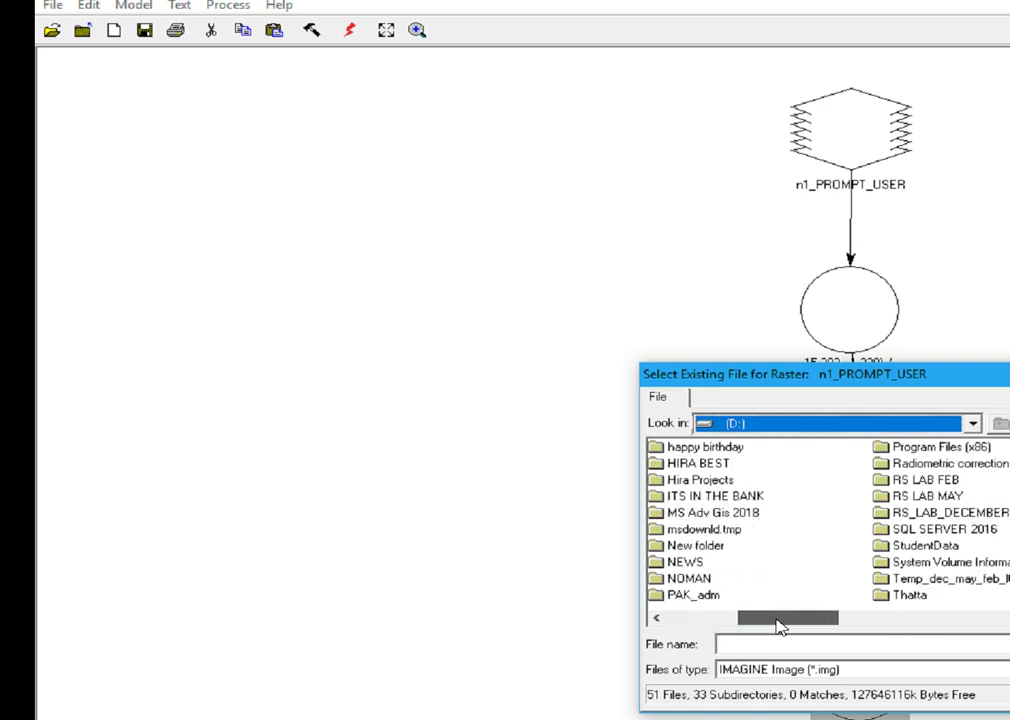
pyautogui.doubleClick(918, 480)
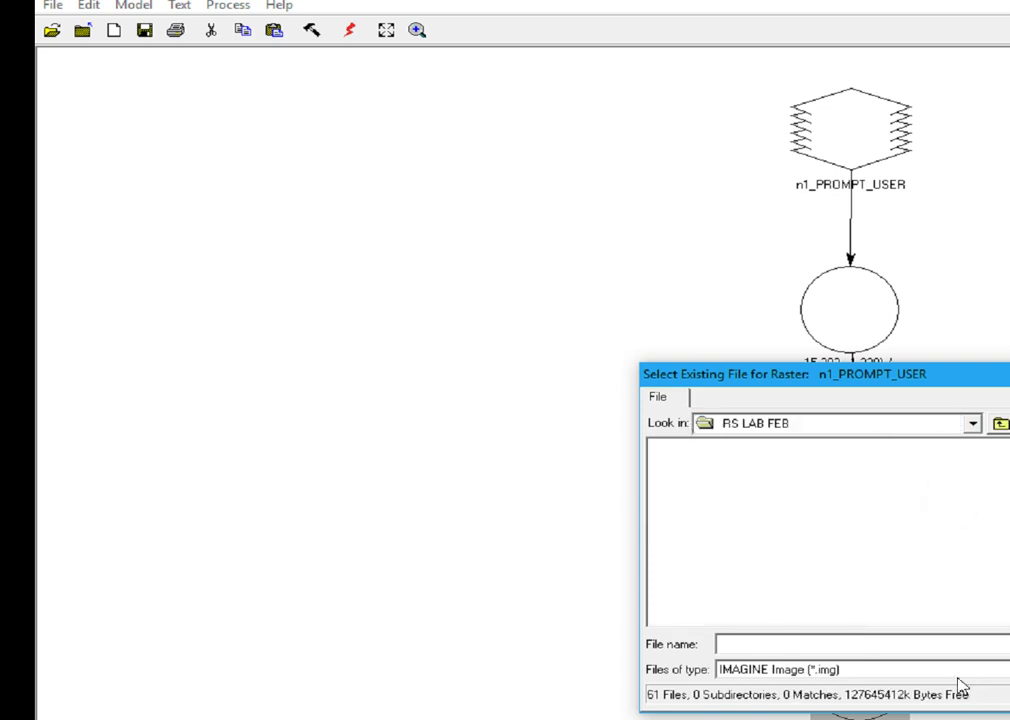
# Step: Set the file type to TIFF and choose LT05_L1TP_152043_20000229_20161215_01_T1_B6.TIF as the input raster
pyautogui.click(917, 670)
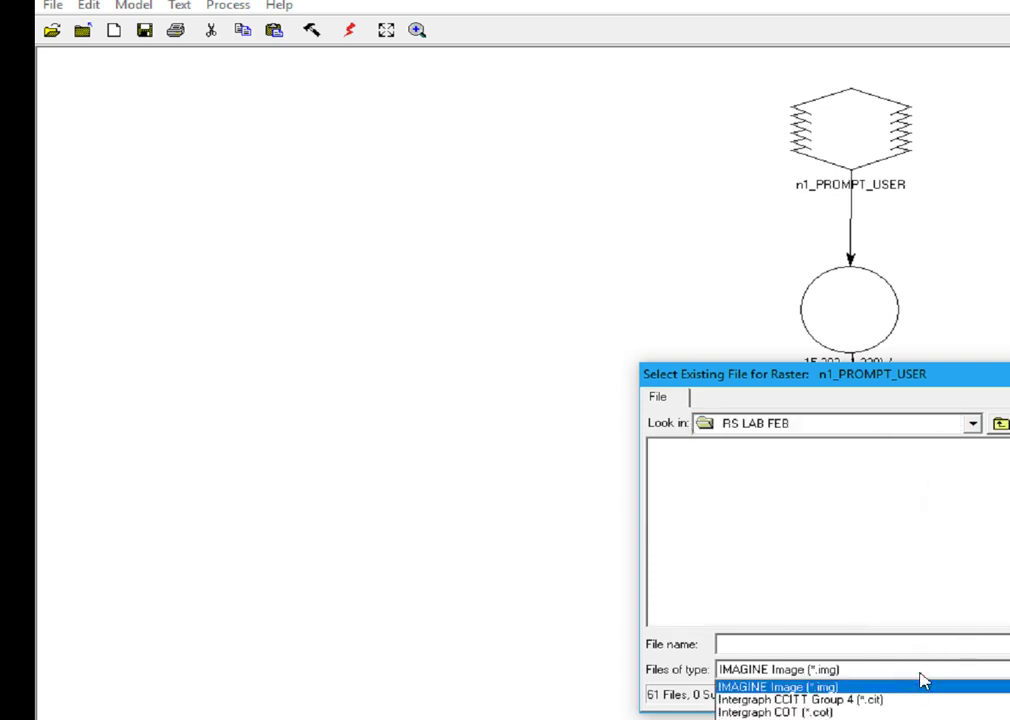
pyautogui.click(744, 700)
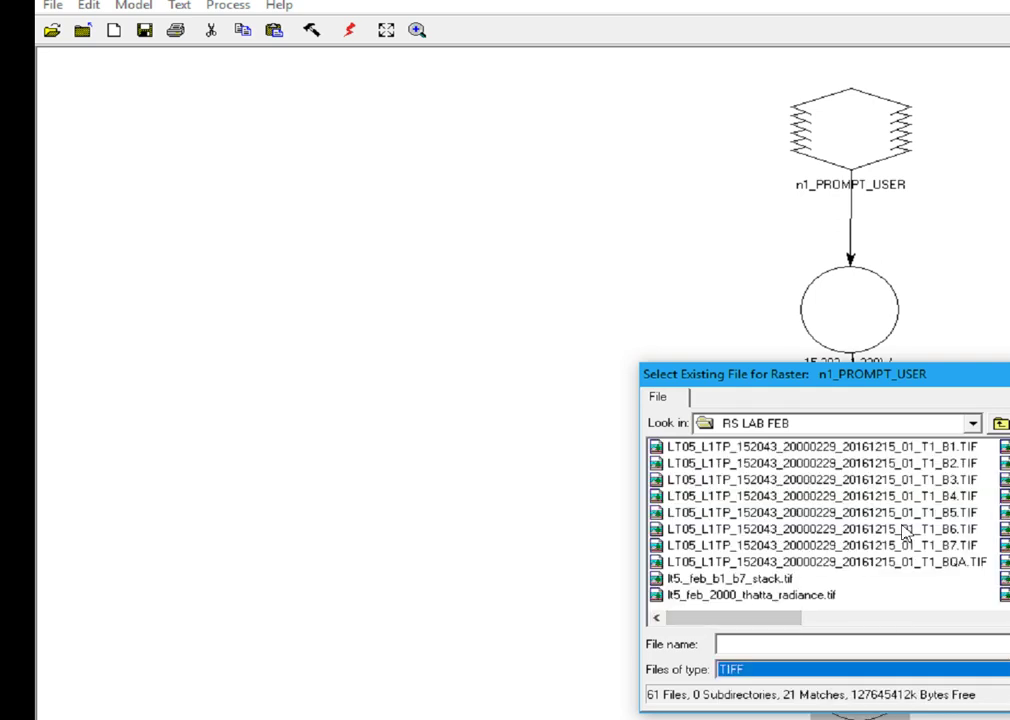
pyautogui.click(835, 528)
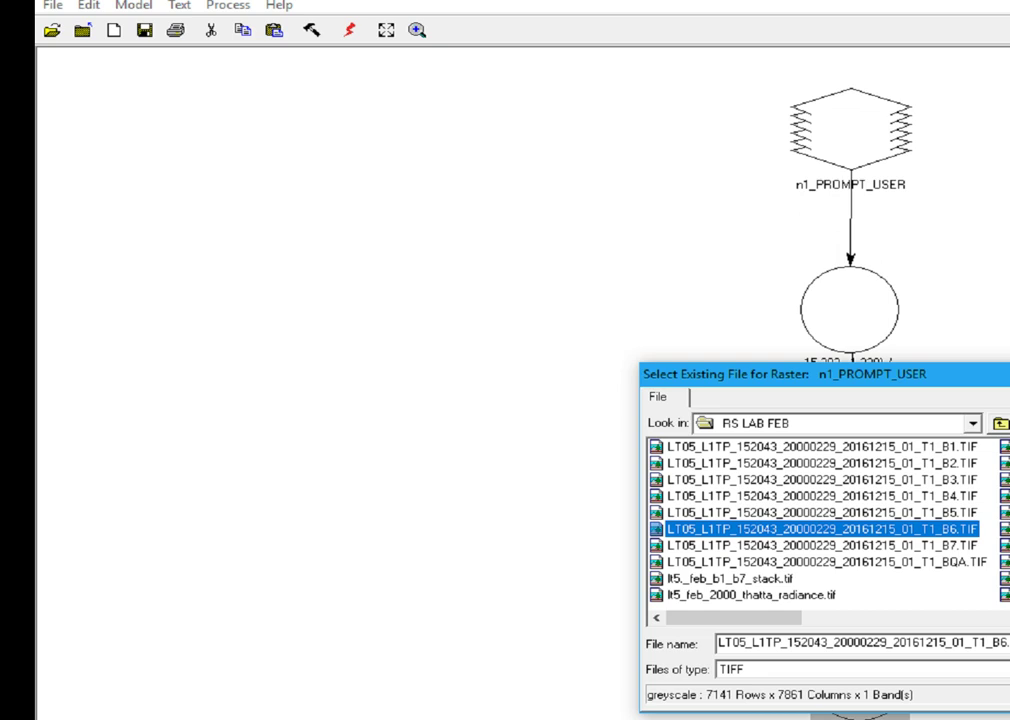
pyautogui.press('Return')
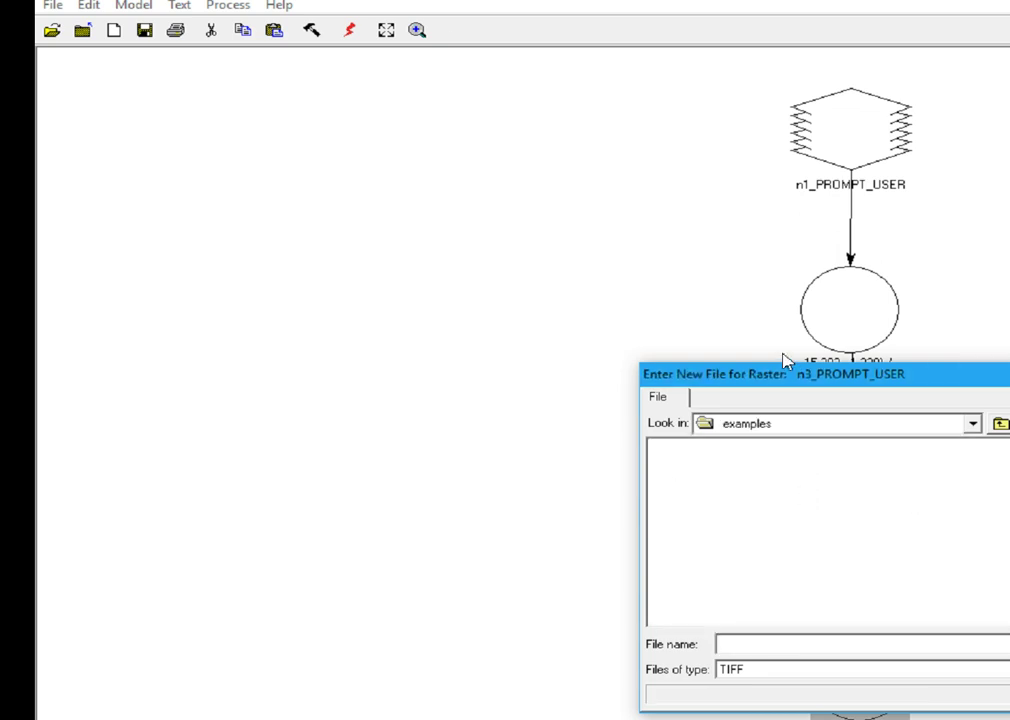
# Step: Browse to the RS LAB FEB folder on drive D: for the n3 output raster
pyautogui.click(878, 430)
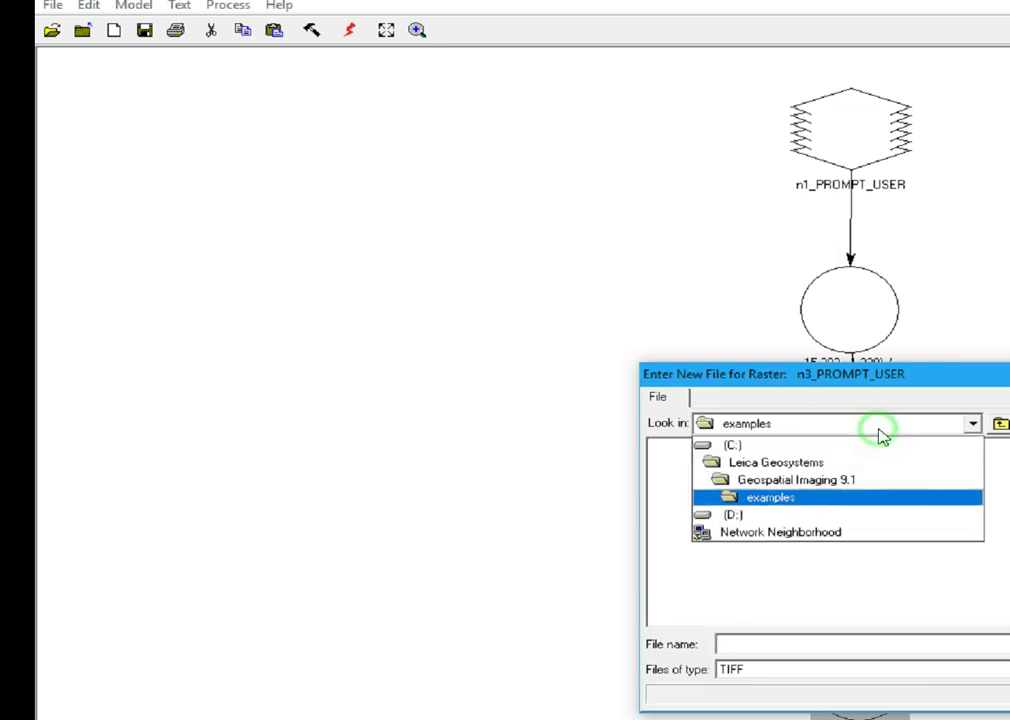
pyautogui.click(758, 518)
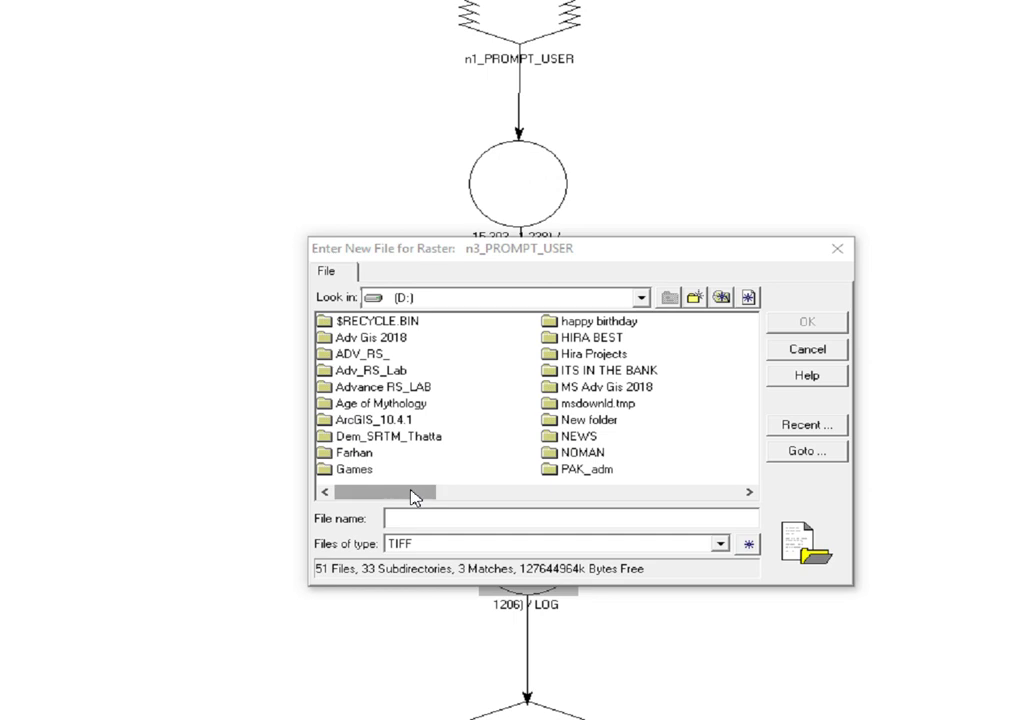
pyautogui.click(576, 522)
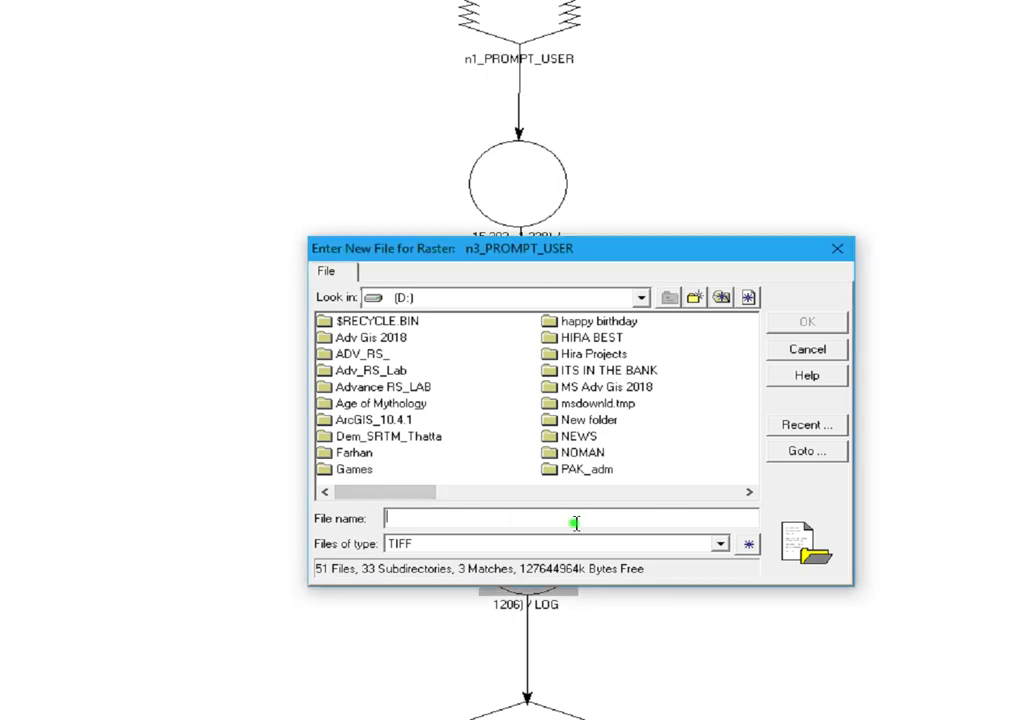
pyautogui.click(806, 424)
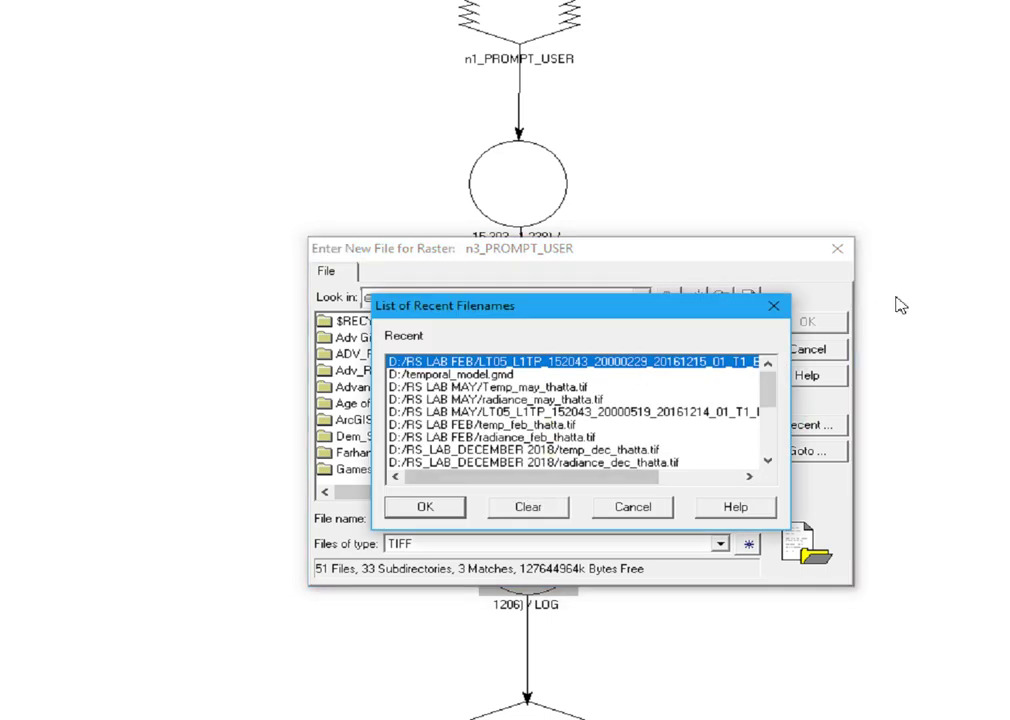
pyautogui.click(772, 306)
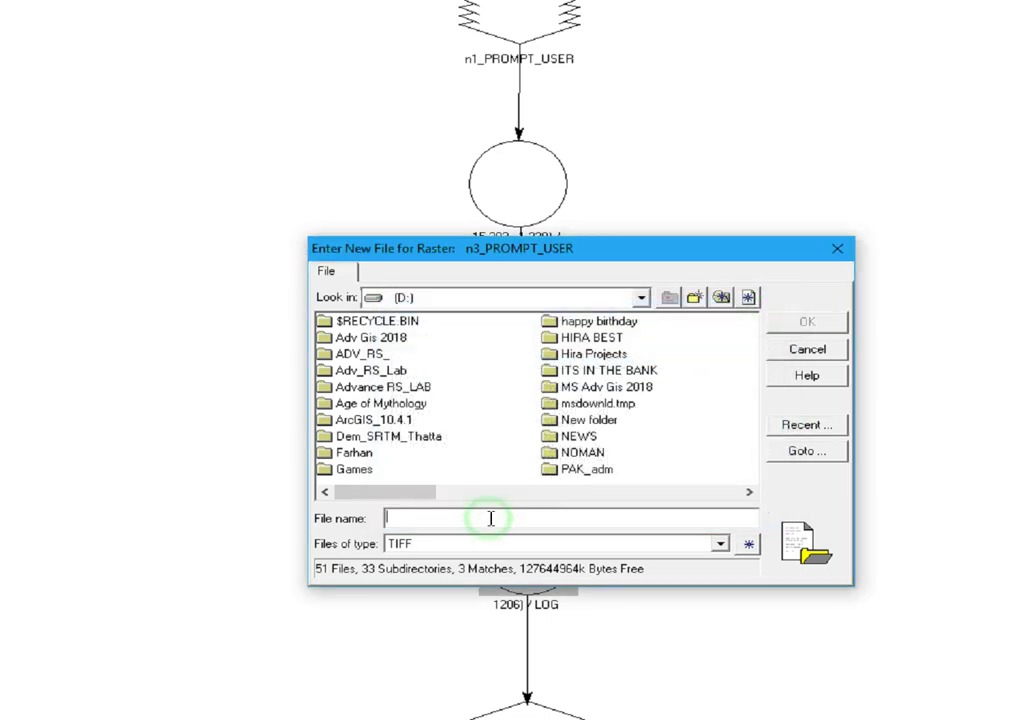
pyautogui.click(388, 503)
pyautogui.moveTo(388, 500); pyautogui.dragTo(452, 508)
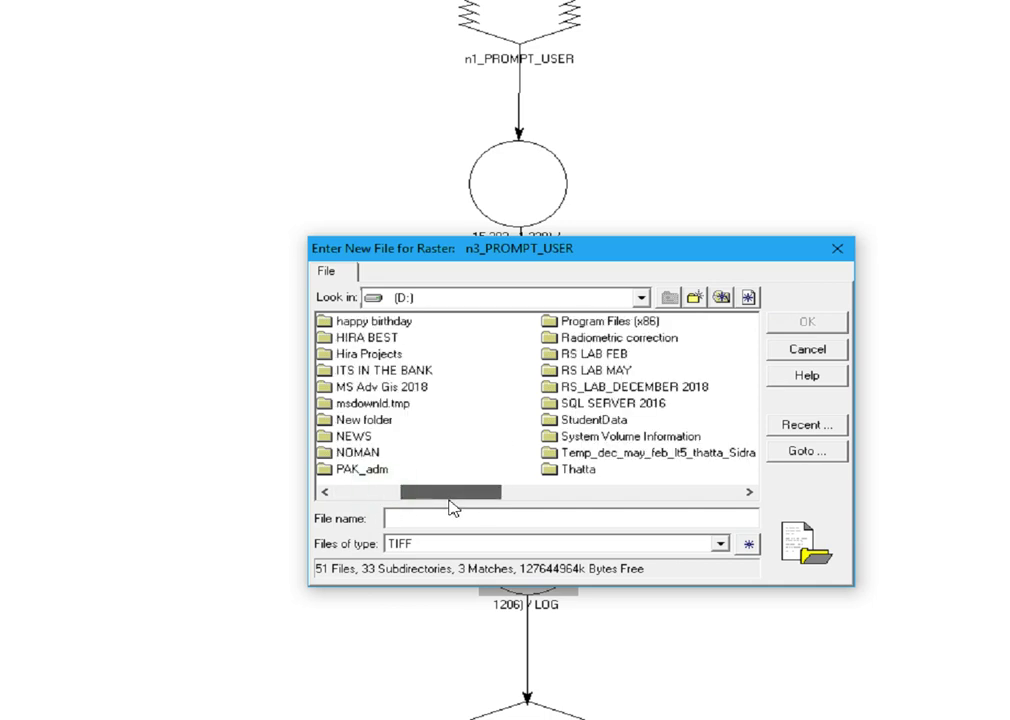
pyautogui.doubleClick(622, 353)
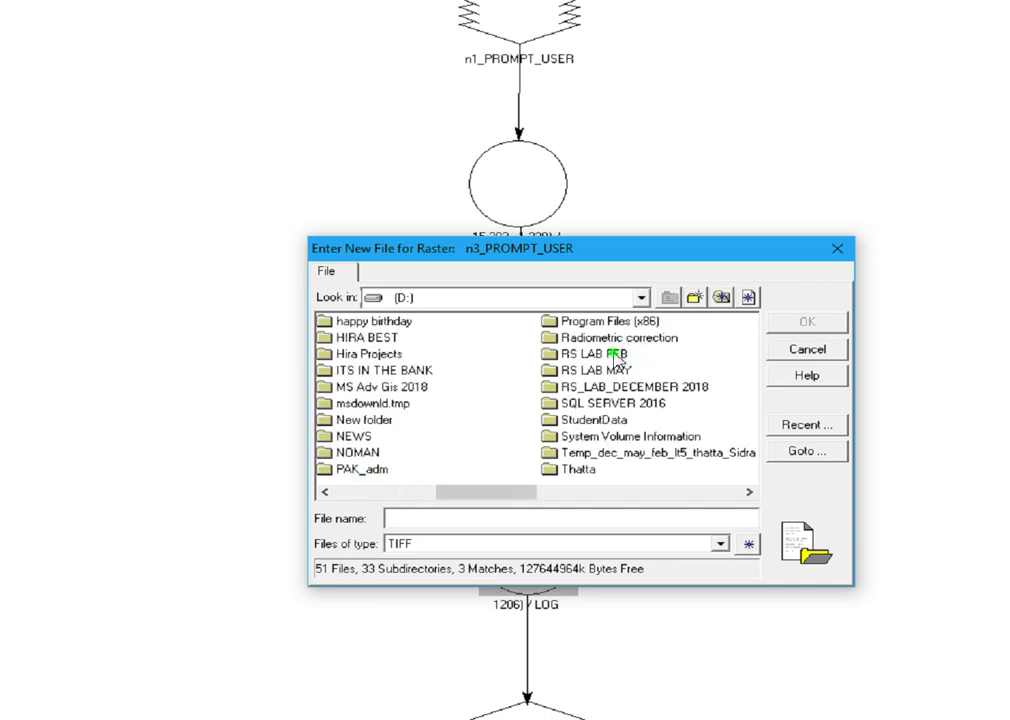
# Step: Name the n3 output raster radiance_feb_2000.tif, copy the file name, and accept it
pyautogui.click(444, 521)
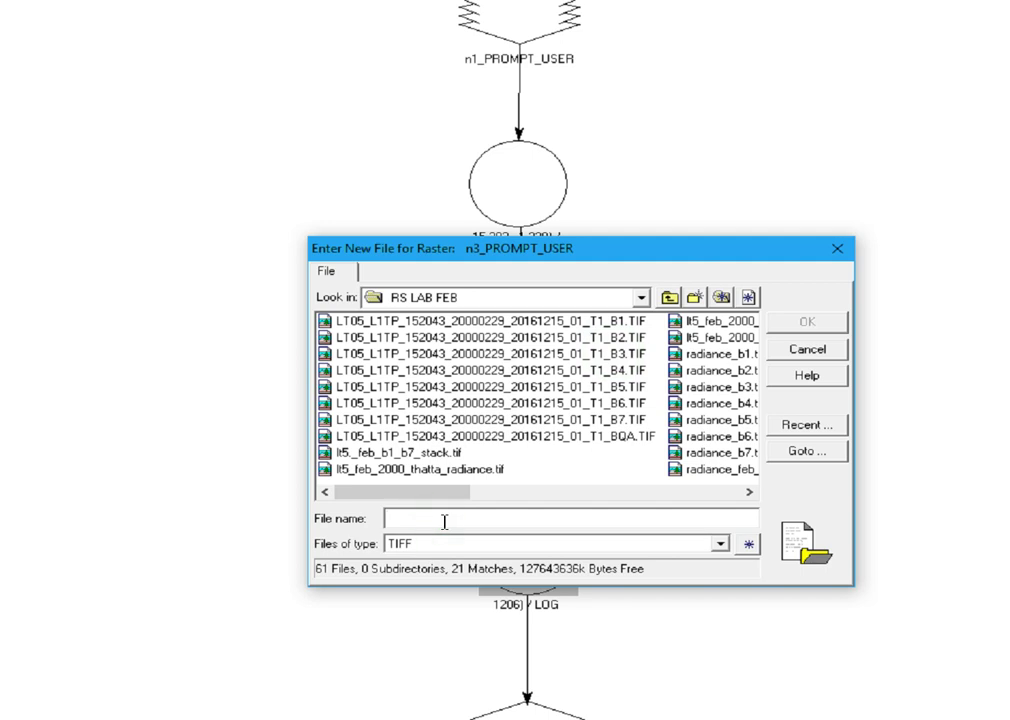
pyautogui.write('radiance_feb_2000.tif')
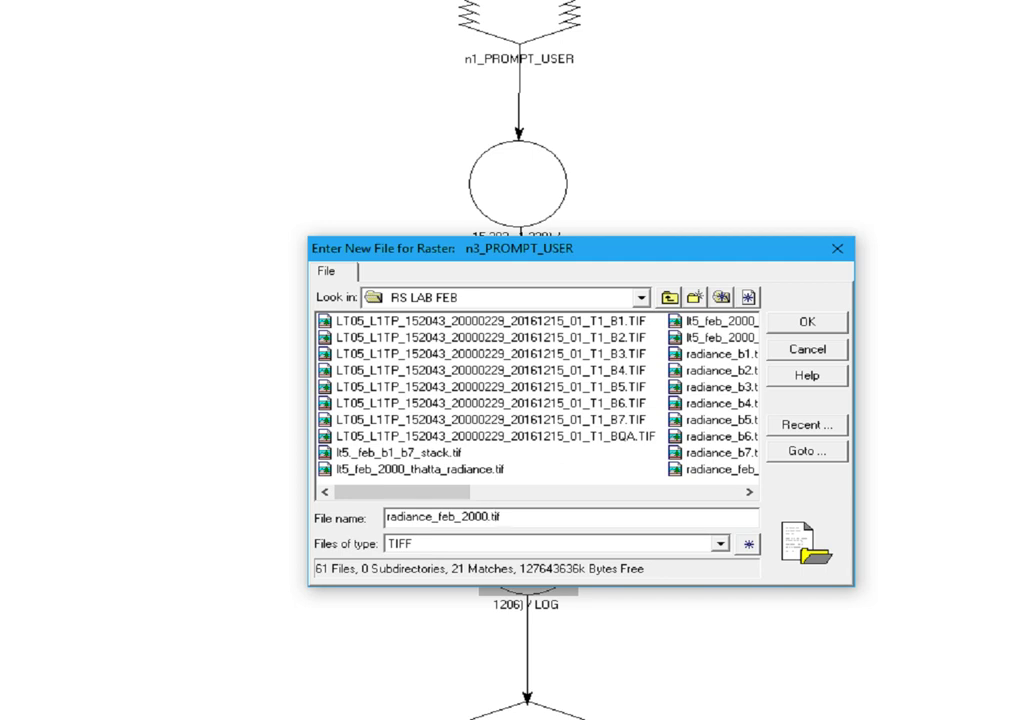
pyautogui.click(808, 330)
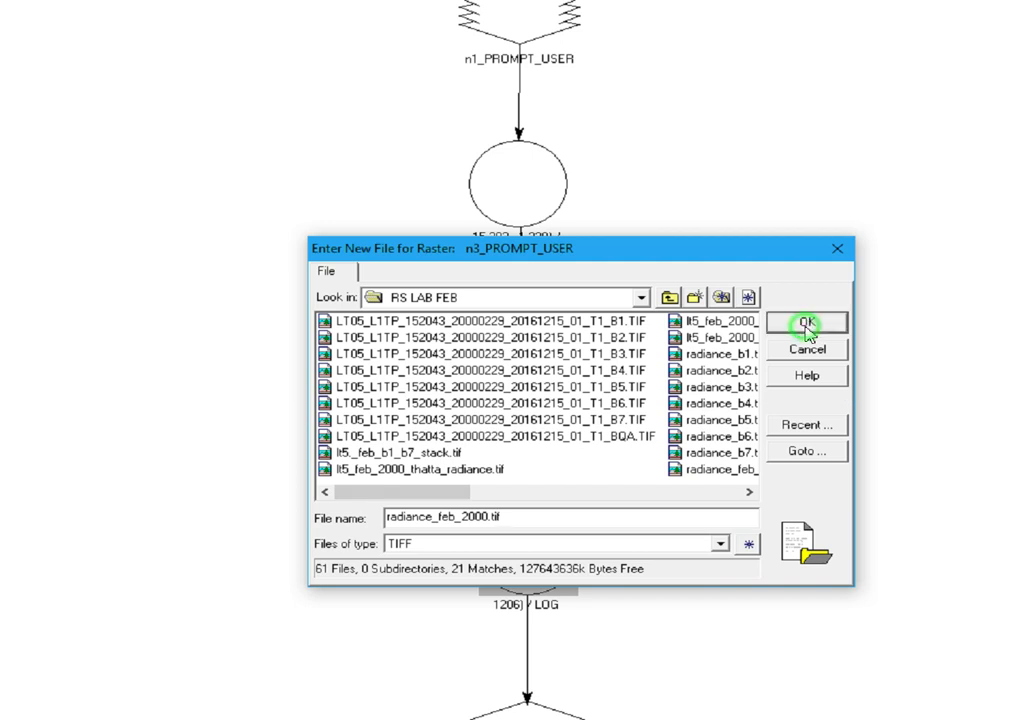
pyautogui.doubleClick(523, 520)
pyautogui.rightClick(463, 522)
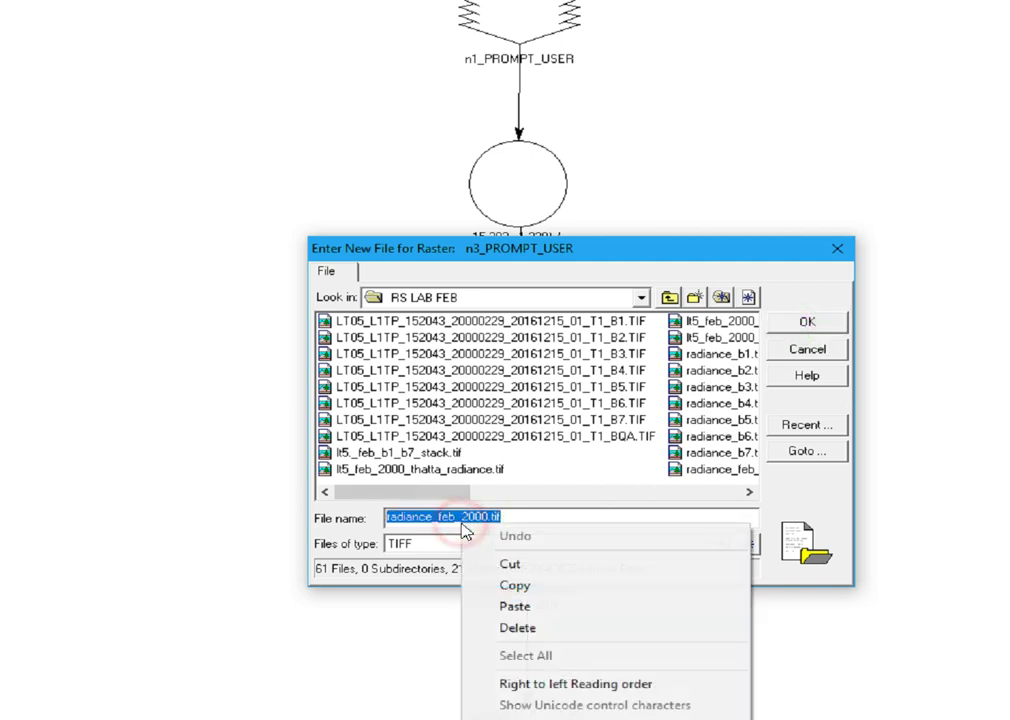
pyautogui.click(516, 586)
pyautogui.click(806, 323)
# Step: Reuse the recent radiance_feb_2000.tif path for the n5 output raster, rename it temp_feb_2000.tif, and accept it
pyautogui.click(805, 424)
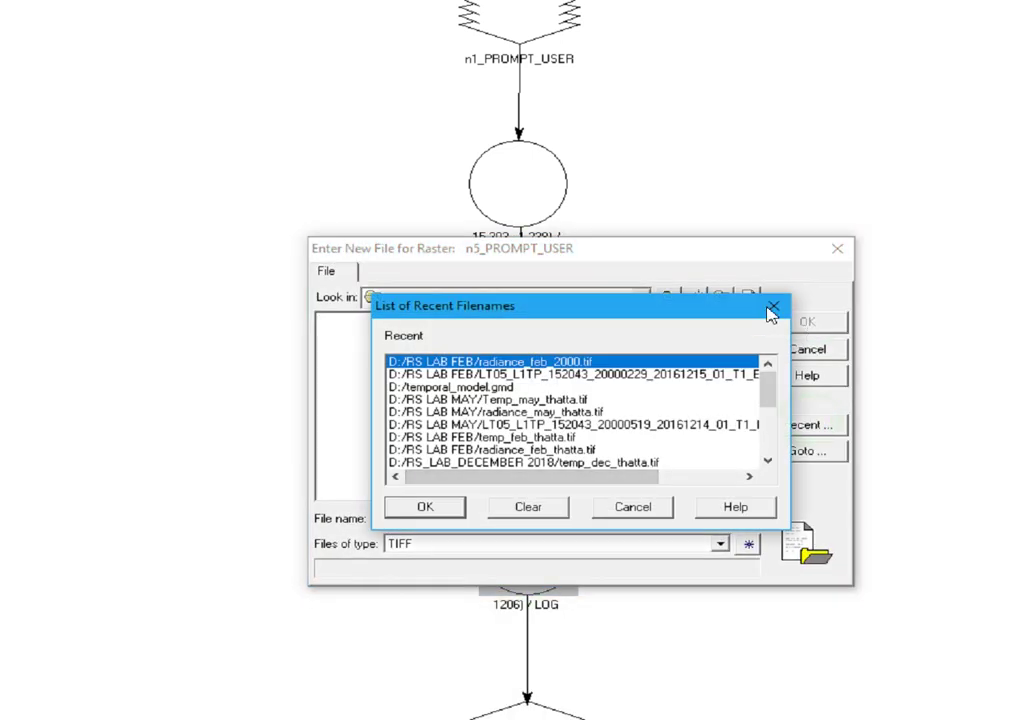
pyautogui.click(773, 307)
pyautogui.click(803, 428)
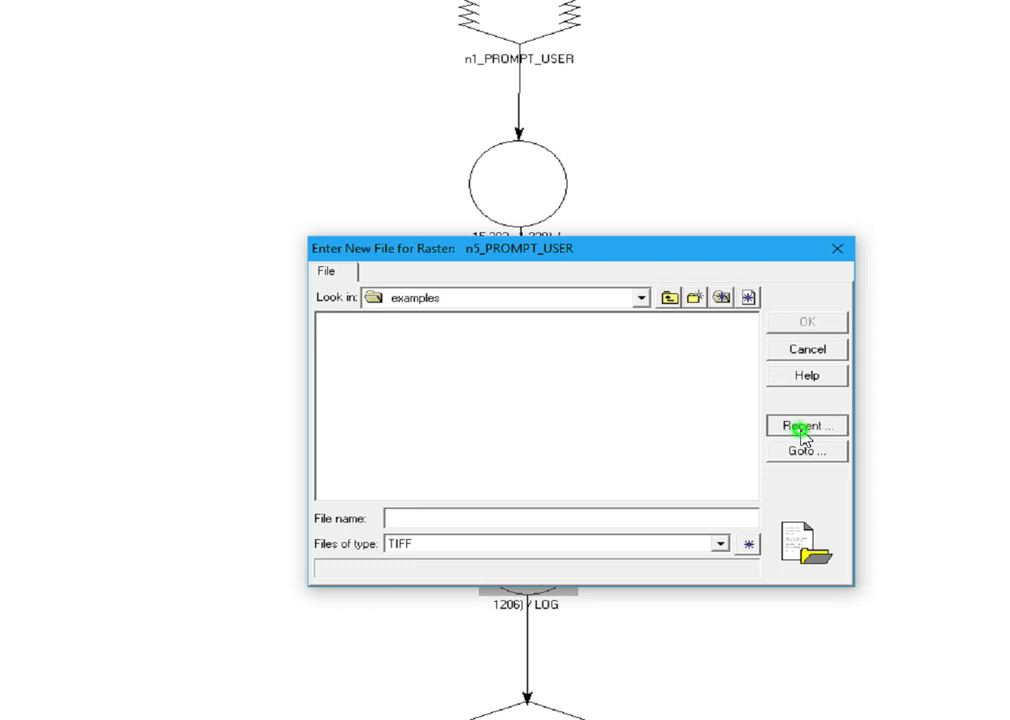
pyautogui.click(543, 360)
pyautogui.click(425, 507)
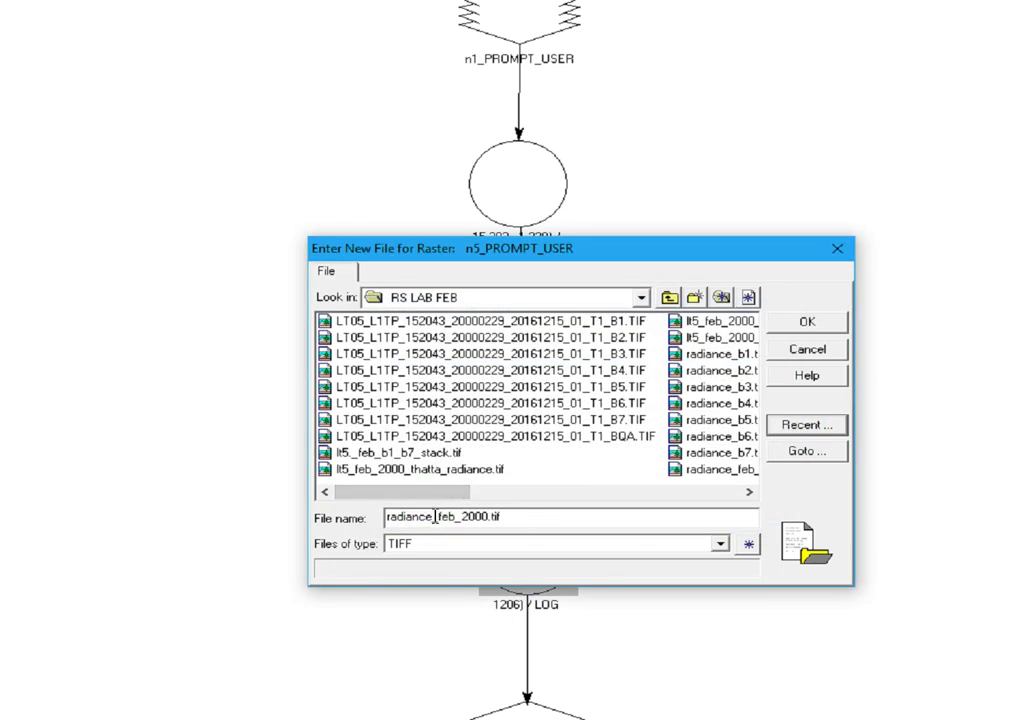
pyautogui.moveTo(435, 517); pyautogui.dragTo(331, 520)
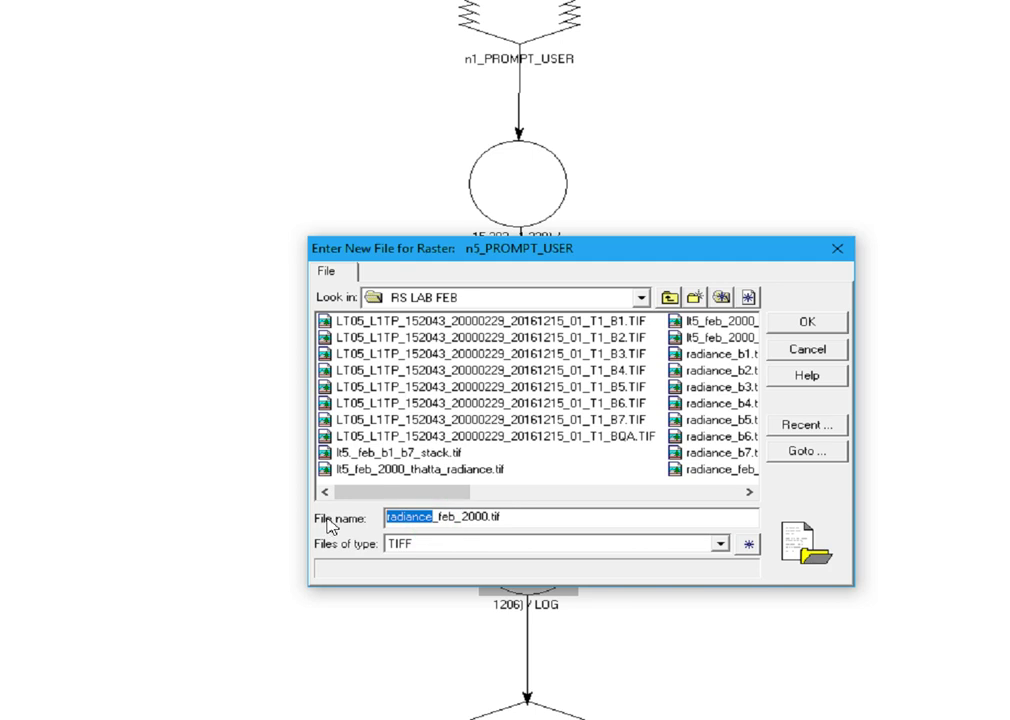
pyautogui.press('BackSpace')
pyautogui.write('temp')
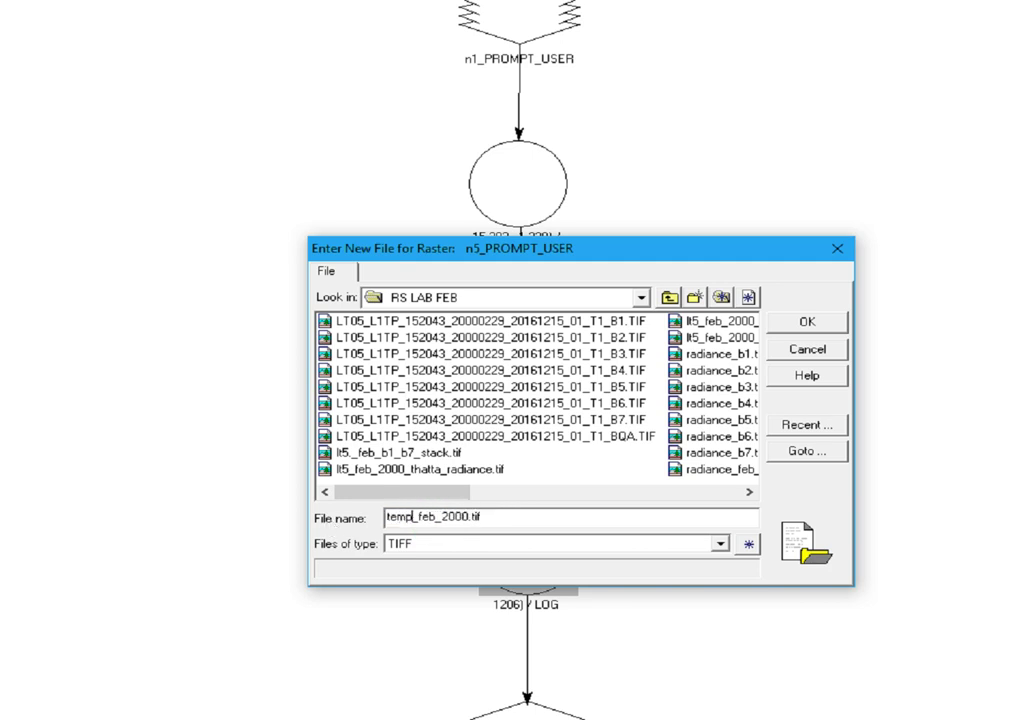
pyautogui.click(827, 327)
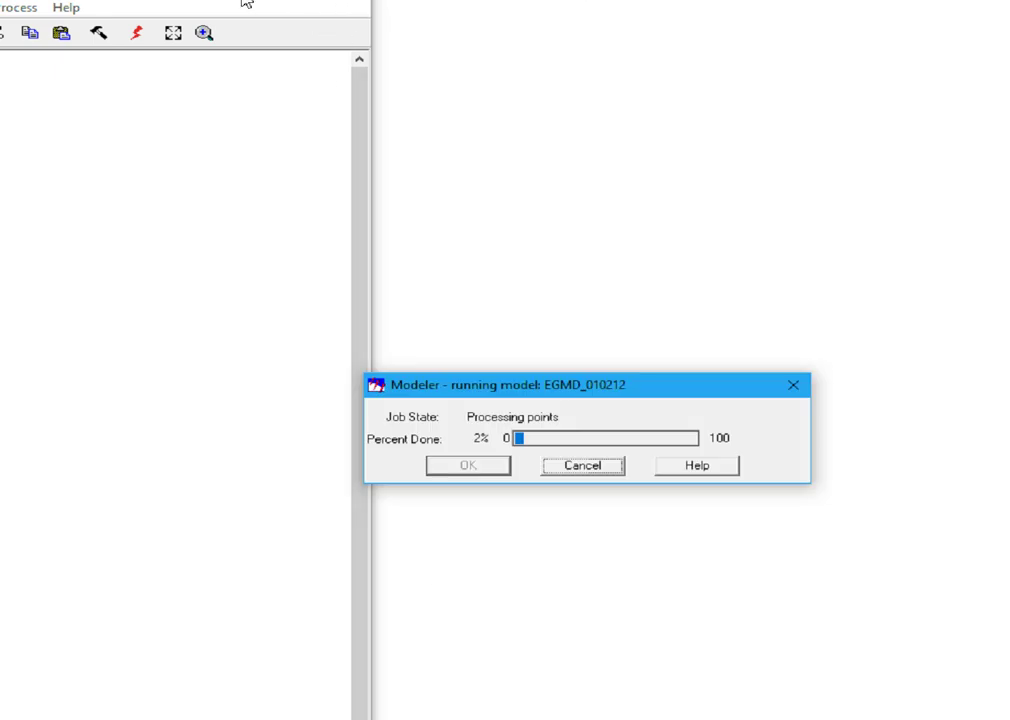
# Step: Launch ArcMap during the model run and close the model's progress dialog once the job is done
pyautogui.click(194, 3)
pyautogui.click(583, 465)
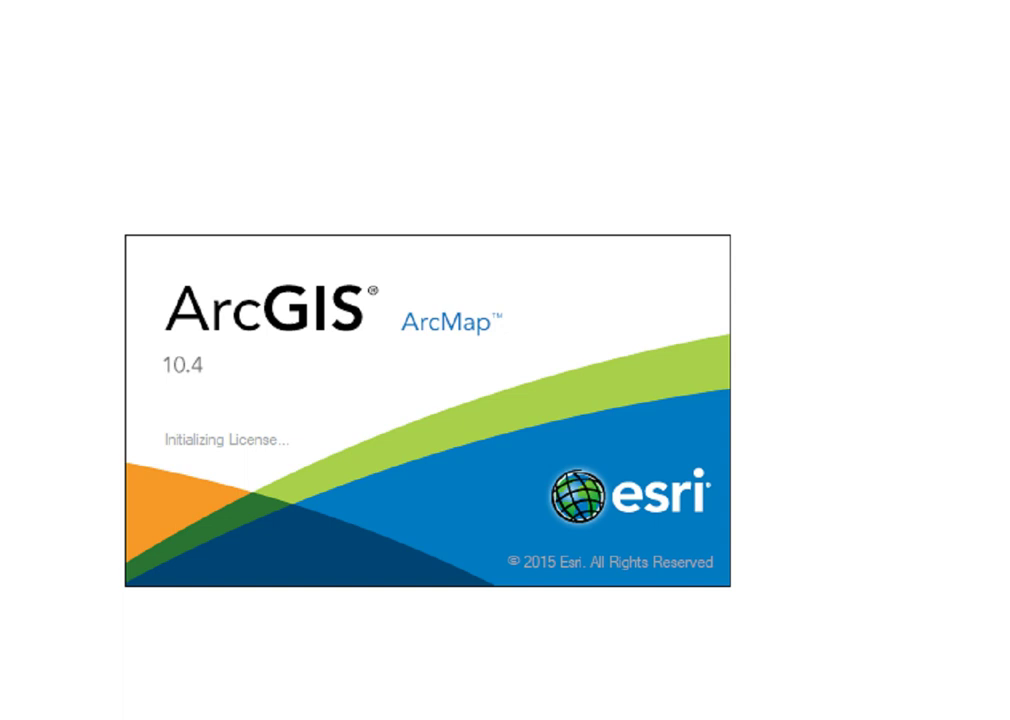
pyautogui.moveTo(489, 383); pyautogui.dragTo(577, 65)
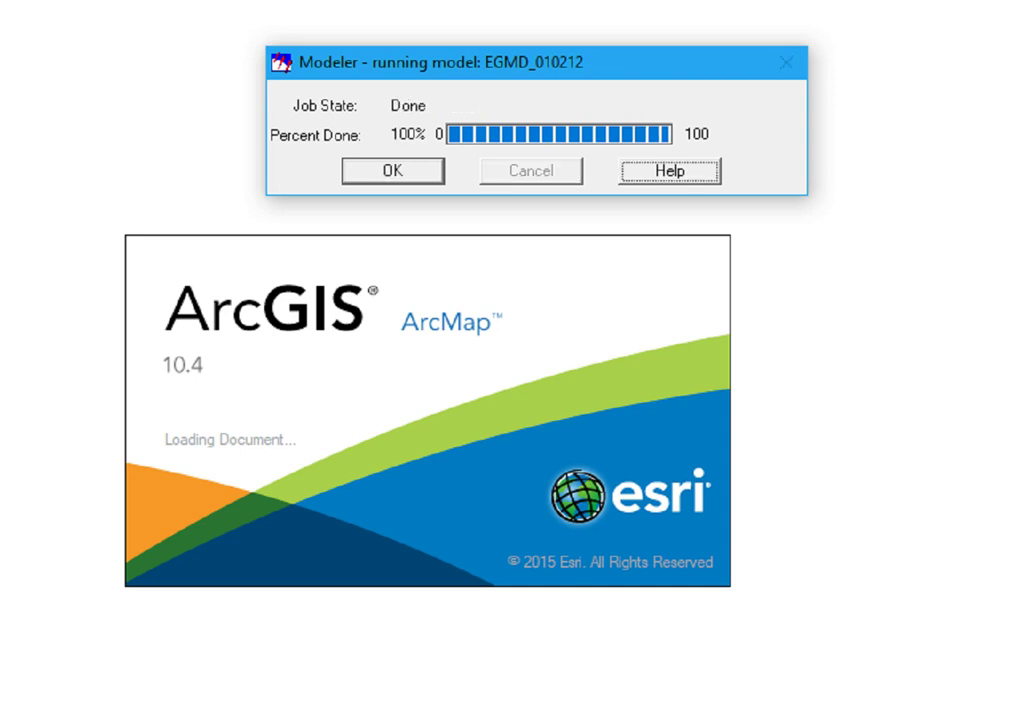
pyautogui.click(396, 175)
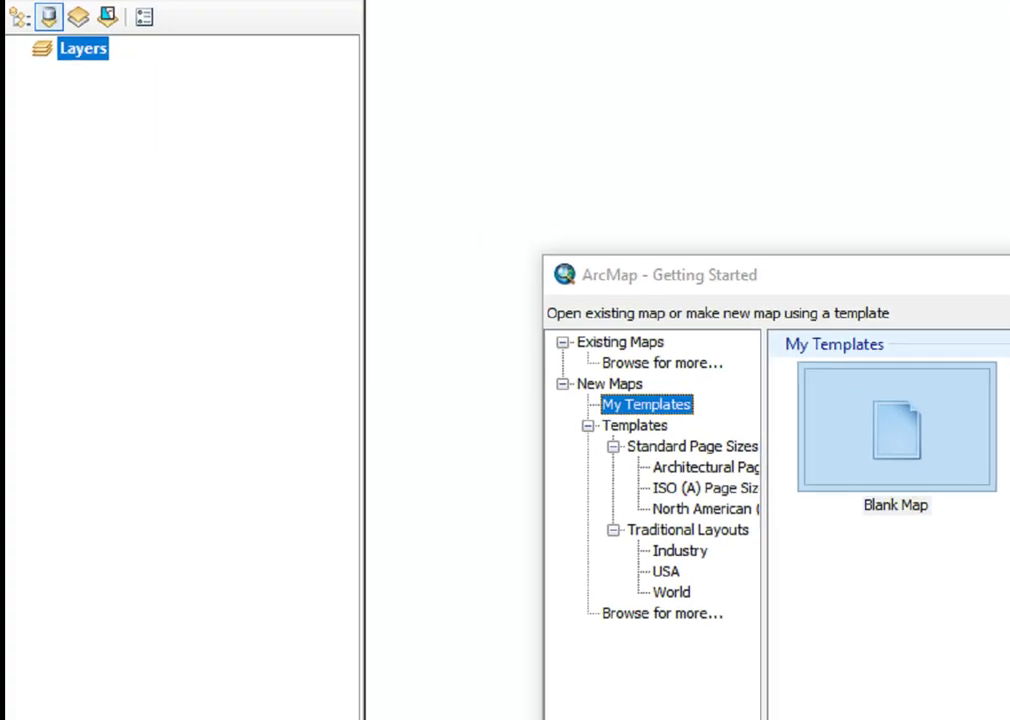
# Step: Start a blank map in ArcMap and reposition its window
pyautogui.press('Return')
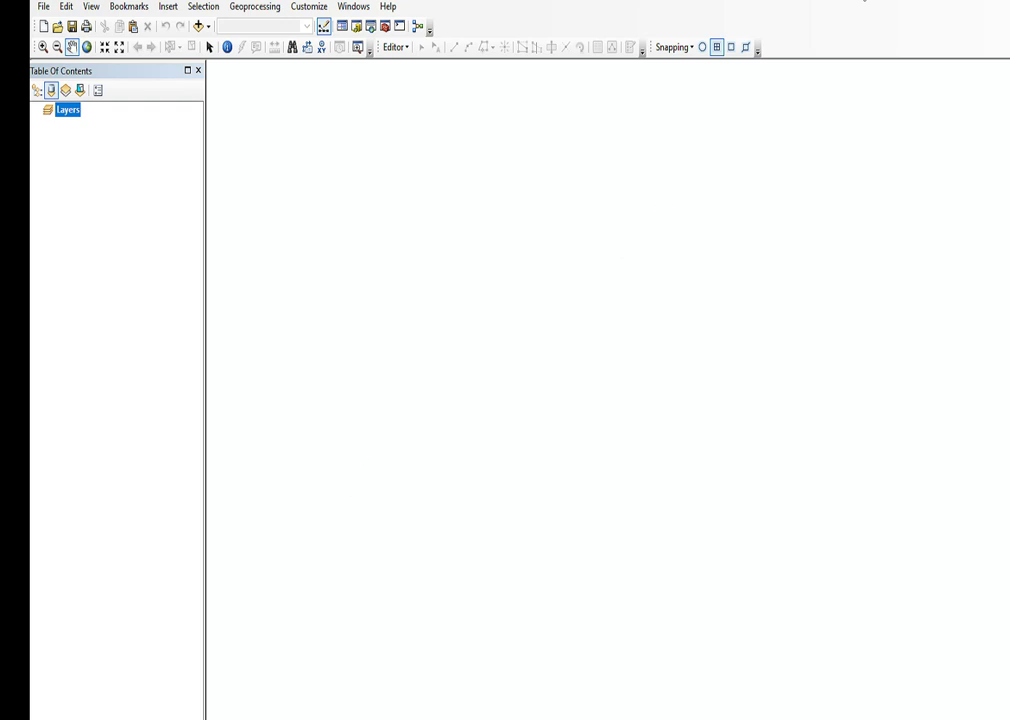
pyautogui.moveTo(490, 3); pyautogui.dragTo(524, 225)
pyautogui.moveTo(683, 239); pyautogui.dragTo(605, 66)
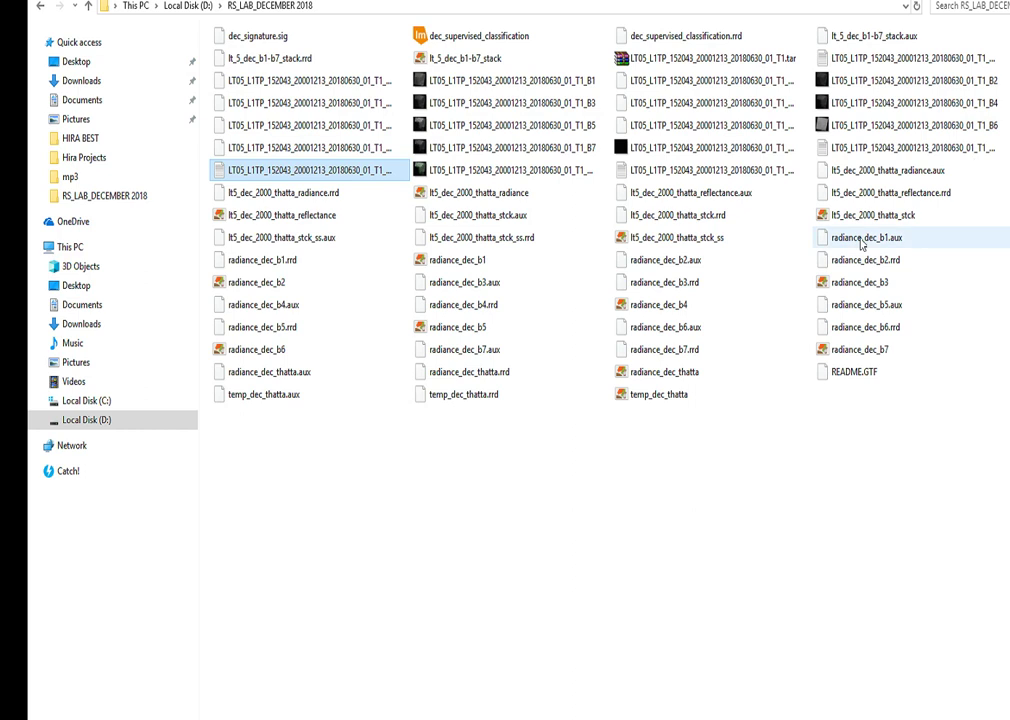
# Step: Switch to File Explorer, search the RS_LAB_DECEMBER 2018 folder for "radia", and clear the search
pyautogui.click(979, 6)
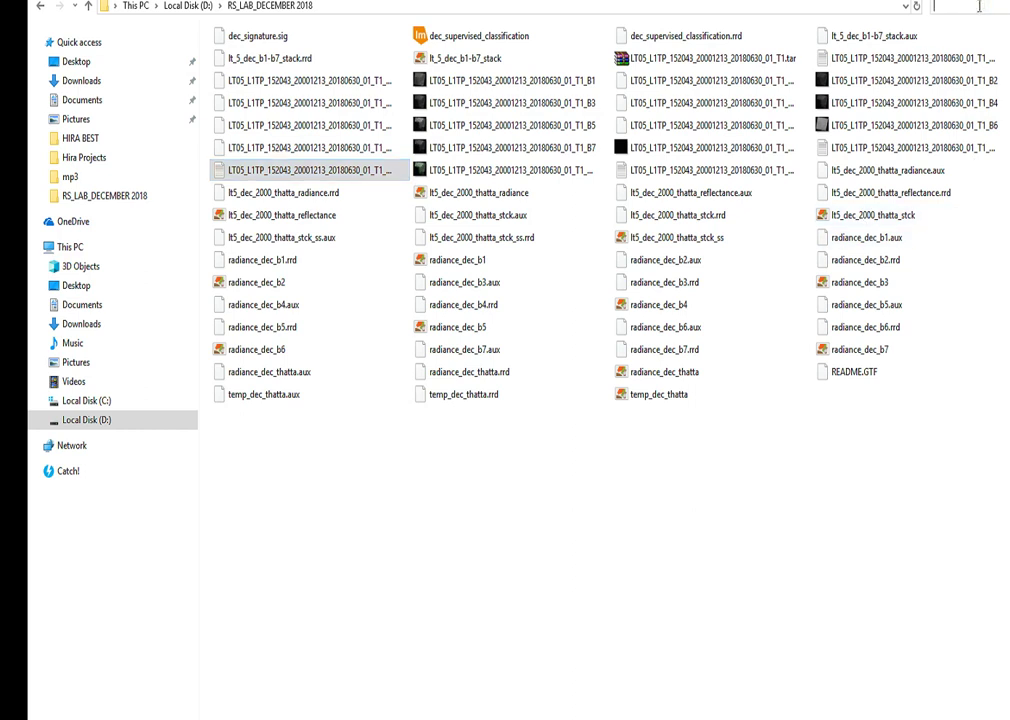
pyautogui.write('rad')
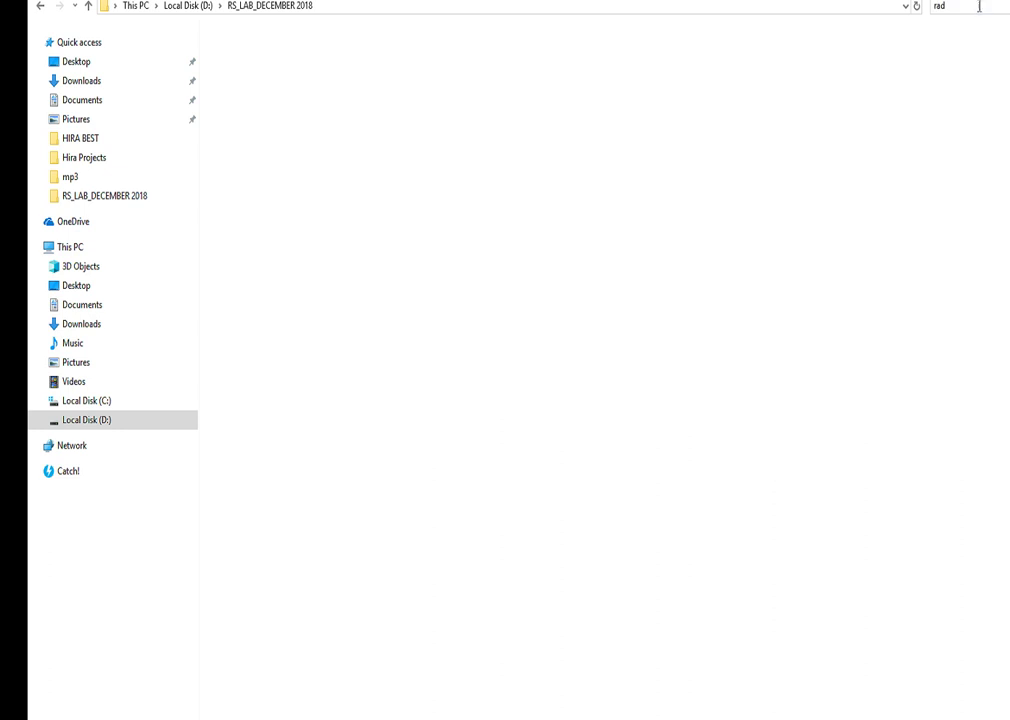
pyautogui.write('ia')
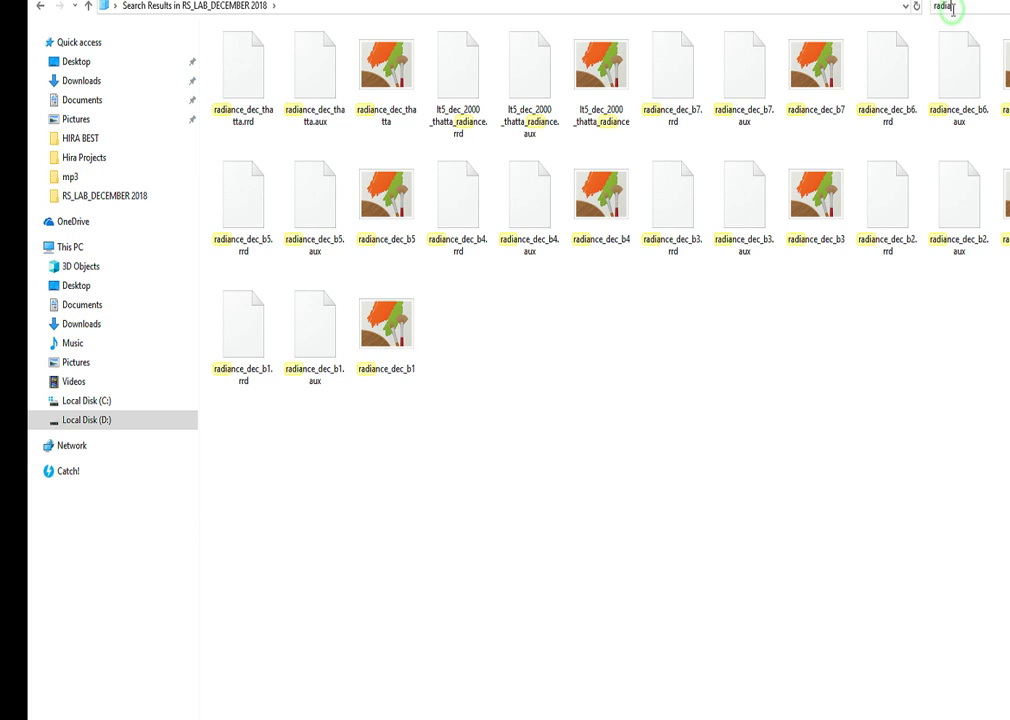
pyautogui.press('BackSpace')
pyautogui.press('BackSpace')
pyautogui.press('BackSpace')
pyautogui.press('BackSpace')
pyautogui.press('BackSpace')
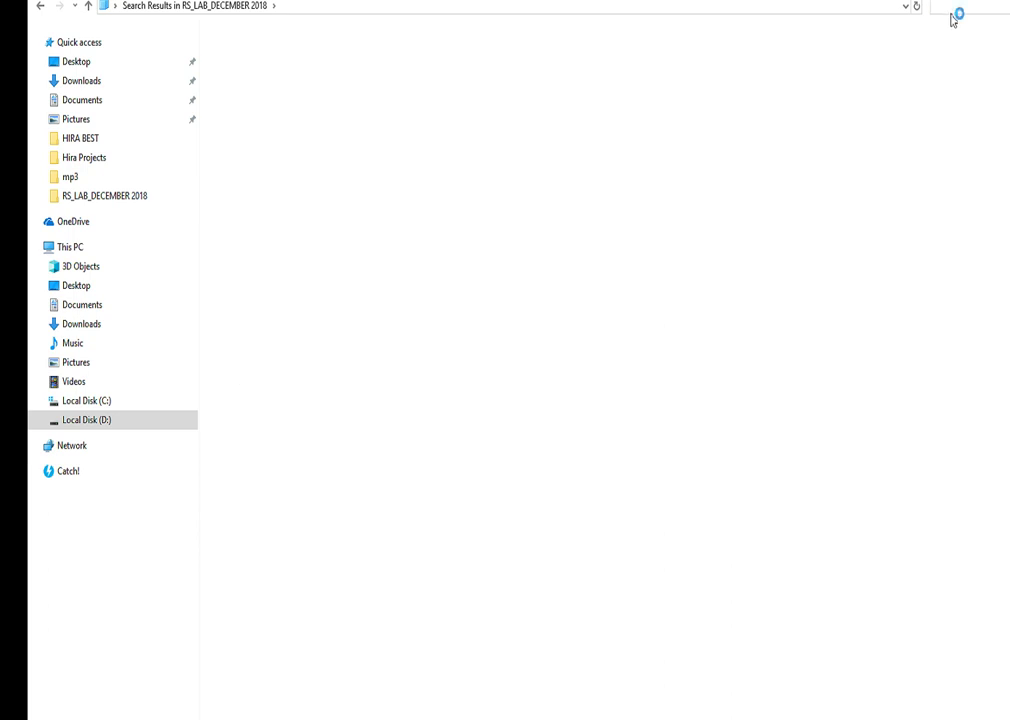
# Step: Search the December folder for "temp", then open the RS LAB FEB folder on Local Disk (D:) and search it for "temp"
pyautogui.write('temp')
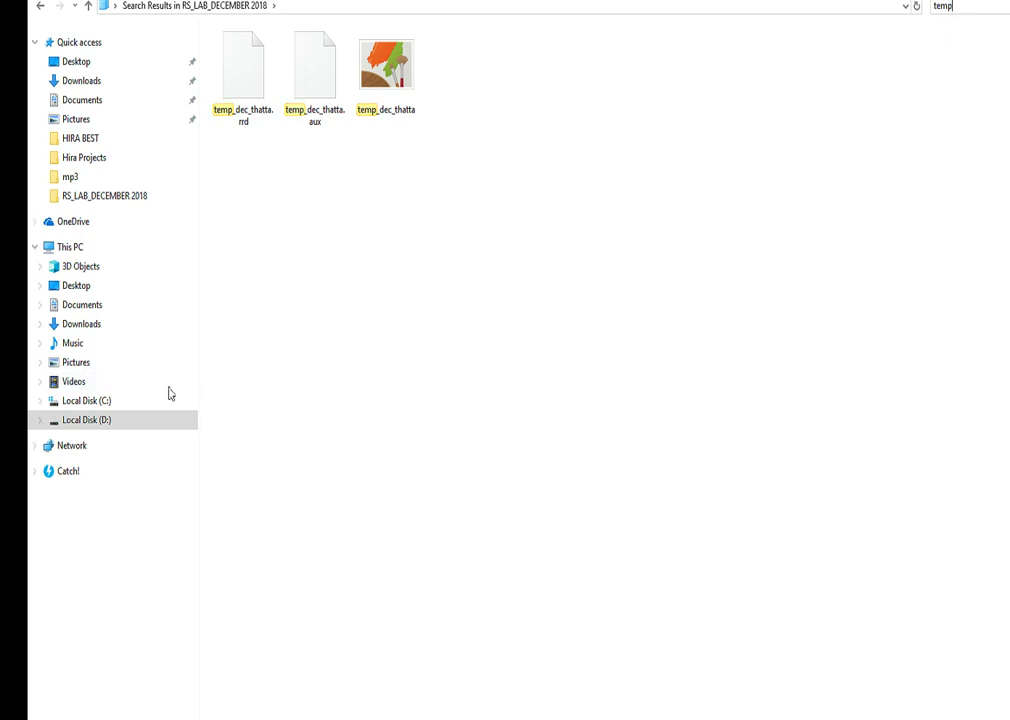
pyautogui.click(144, 421)
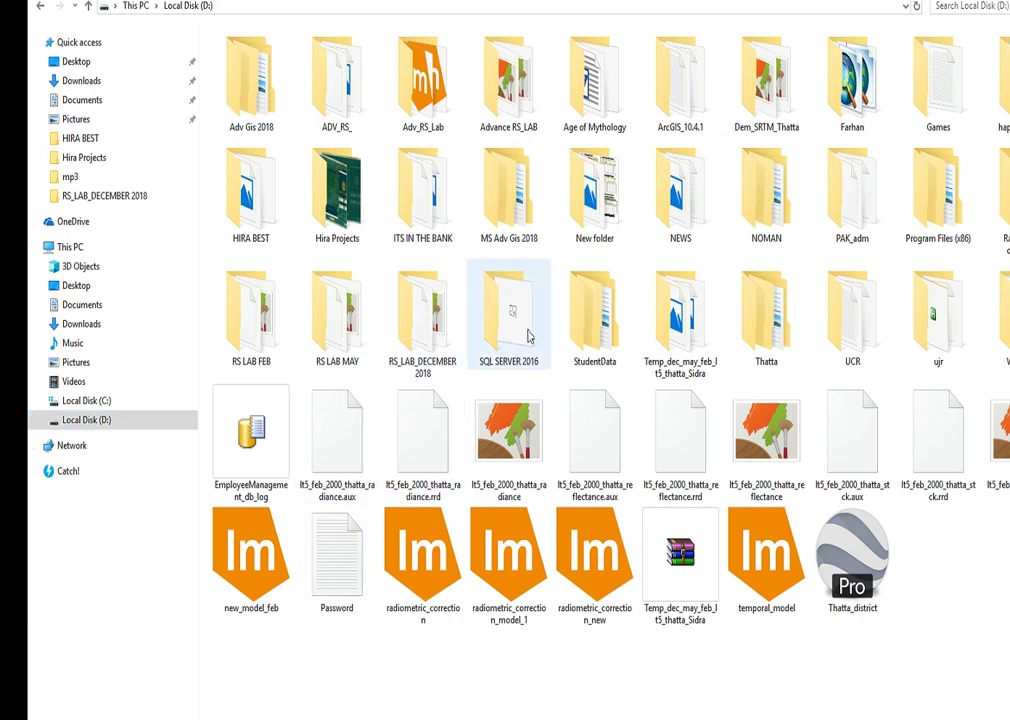
pyautogui.doubleClick(265, 352)
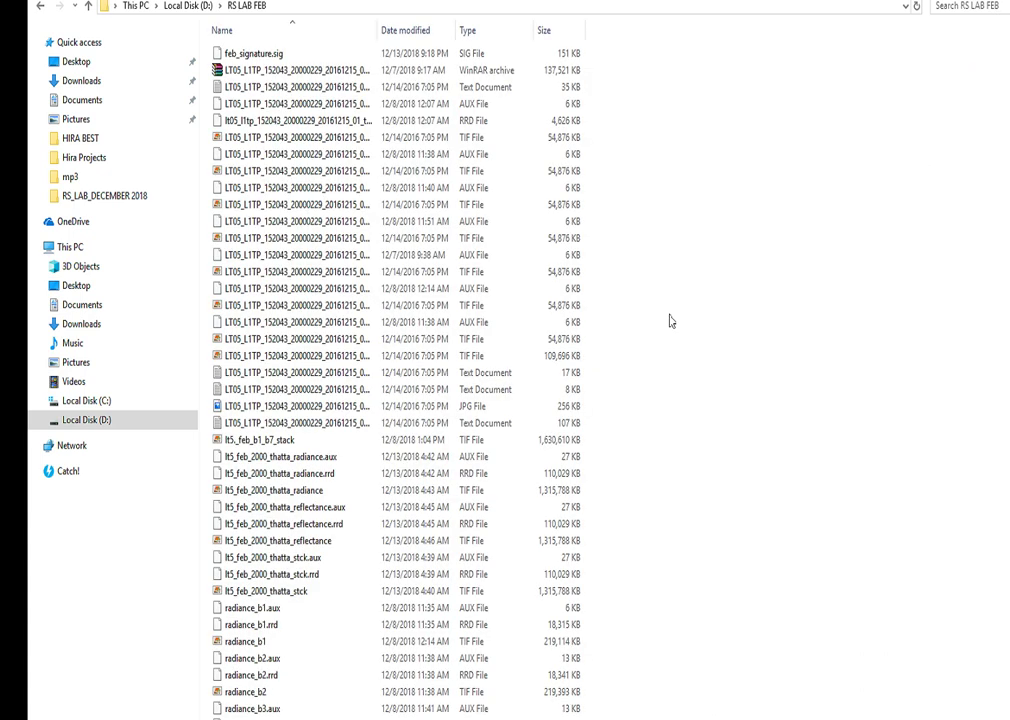
pyautogui.click(994, 6)
pyautogui.write('tempora')
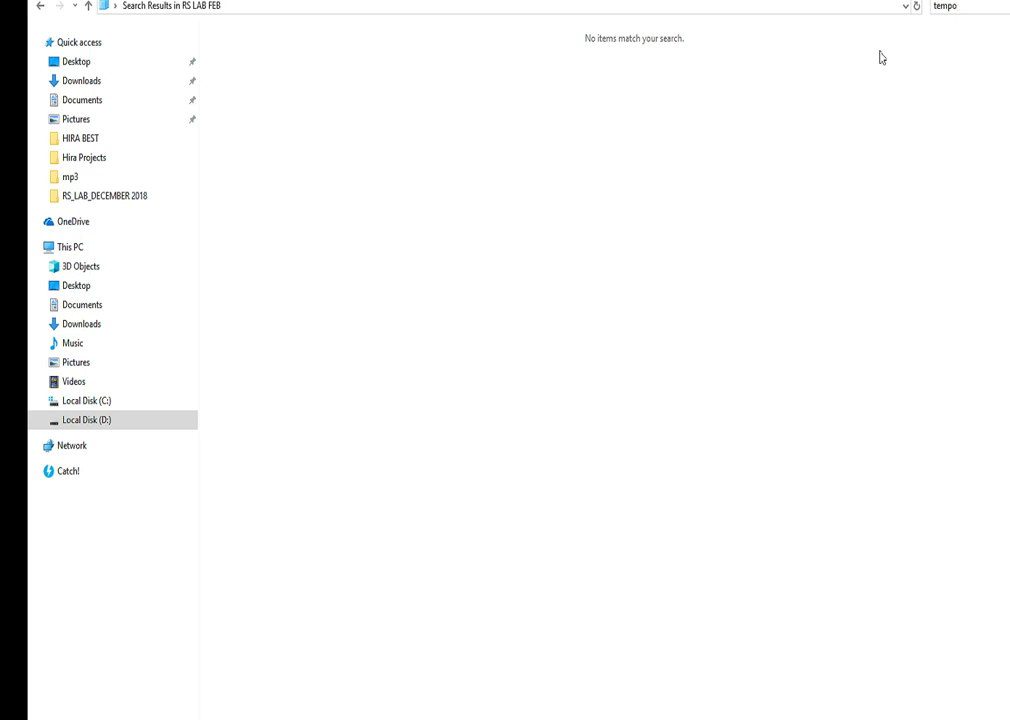
pyautogui.press('BackSpace')
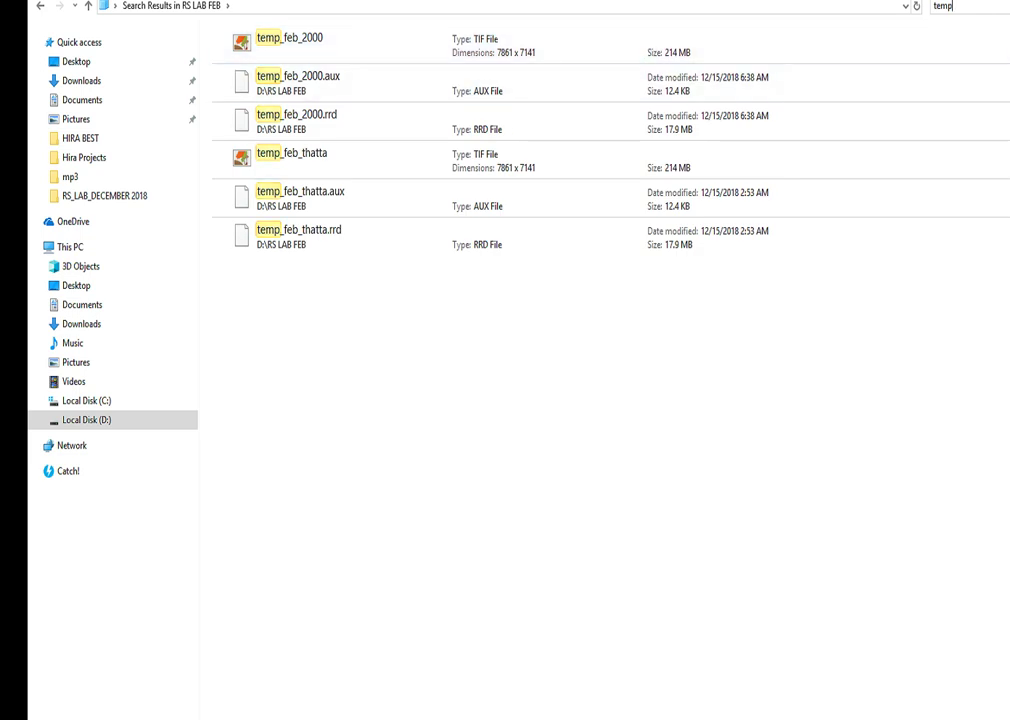
# Step: Shrink and reposition the File Explorer window beside ArcMap, and add the temp_feb_2000 TIF raster to the map's layers
pyautogui.press('F11')
pyautogui.moveTo(543, 223); pyautogui.dragTo(844, 216)
pyautogui.moveTo(690, 287); pyautogui.dragTo(58, 193)
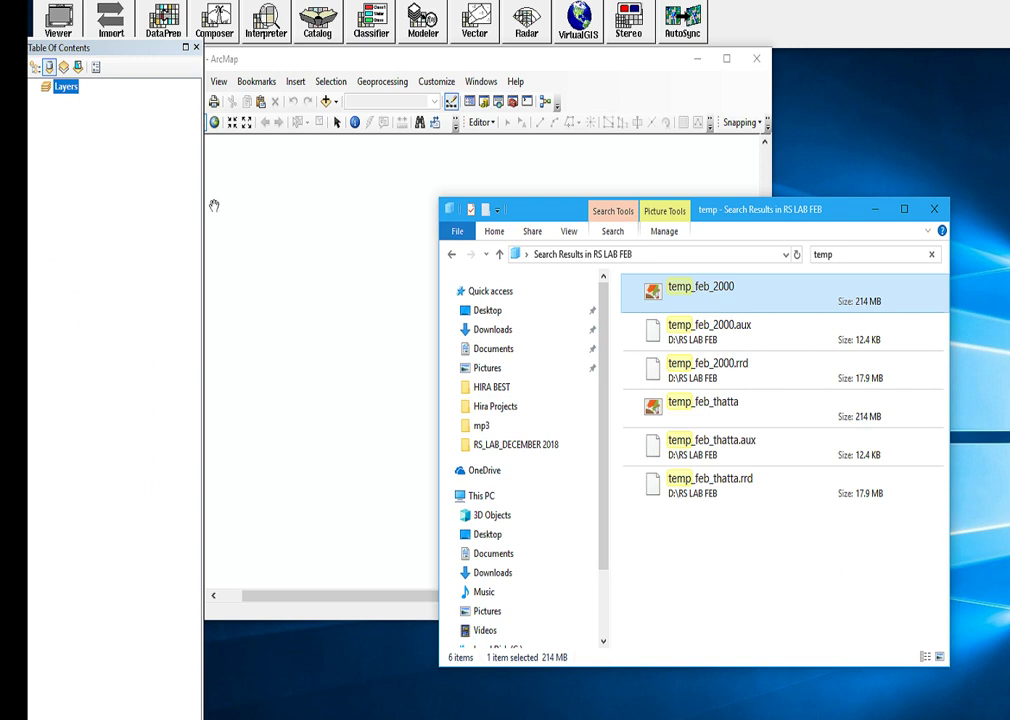
pyautogui.click(691, 295)
pyautogui.moveTo(691, 295); pyautogui.dragTo(74, 174)
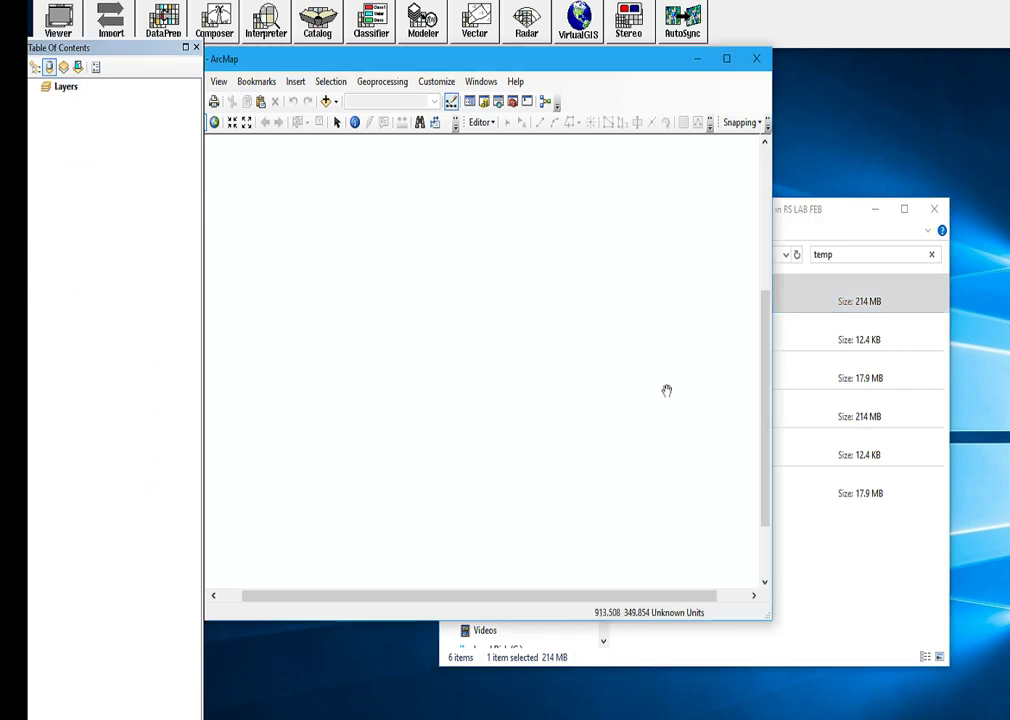
pyautogui.click(836, 225)
pyautogui.moveTo(700, 305); pyautogui.dragTo(101, 193)
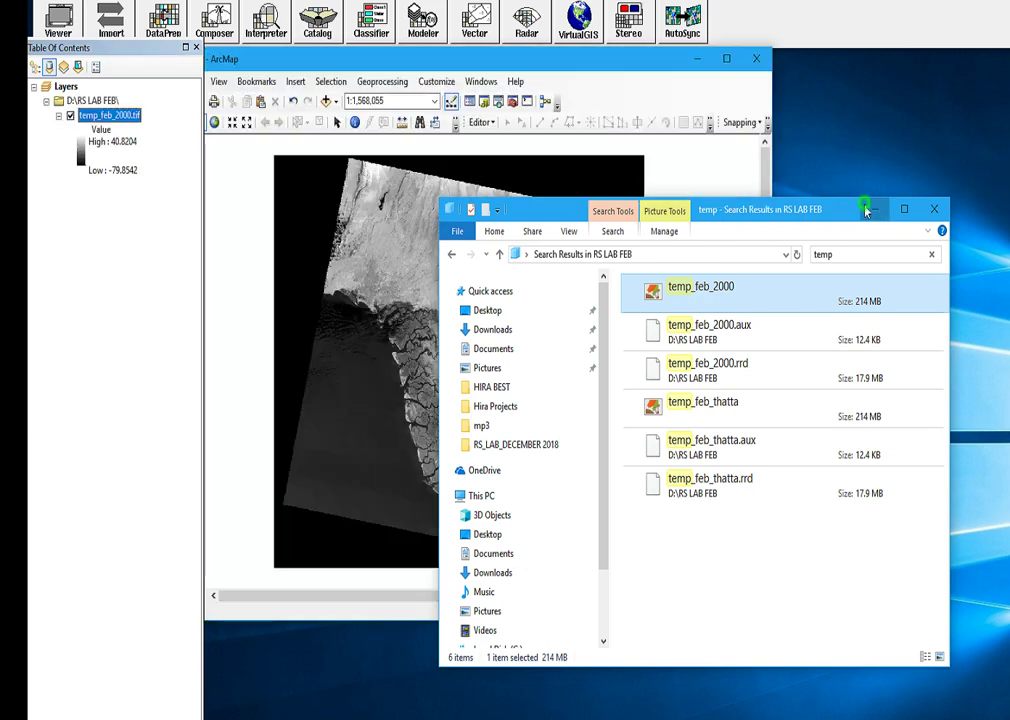
# Step: Minimize File Explorer, maximize ArcMap, and show the temperature raster at full extent
pyautogui.click(874, 210)
pyautogui.click(726, 58)
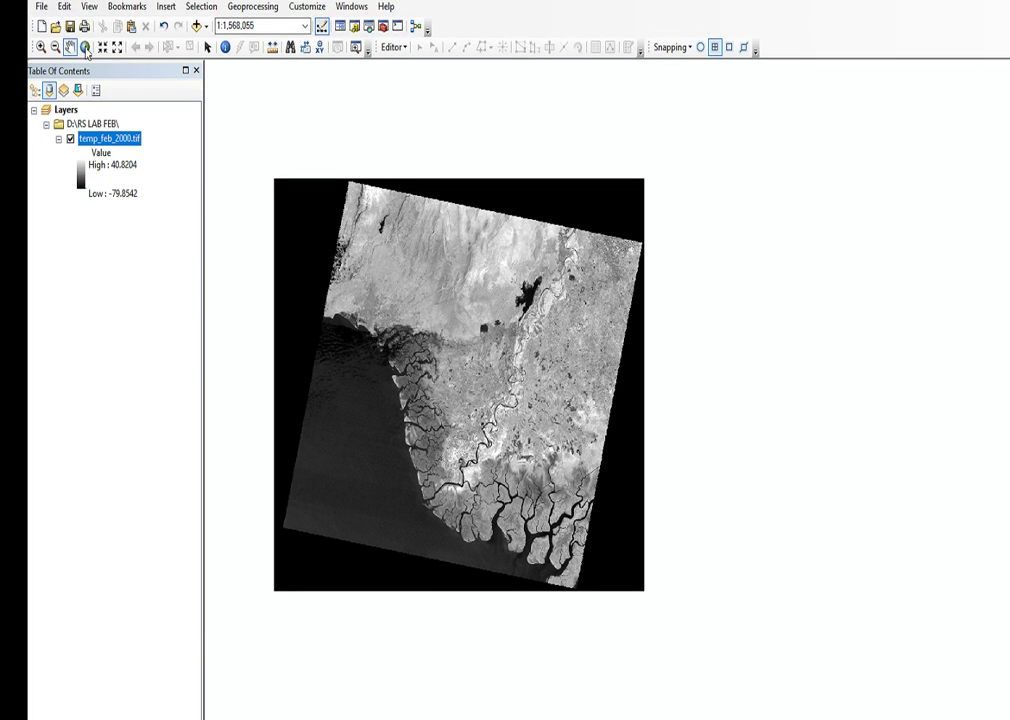
pyautogui.click(84, 23)
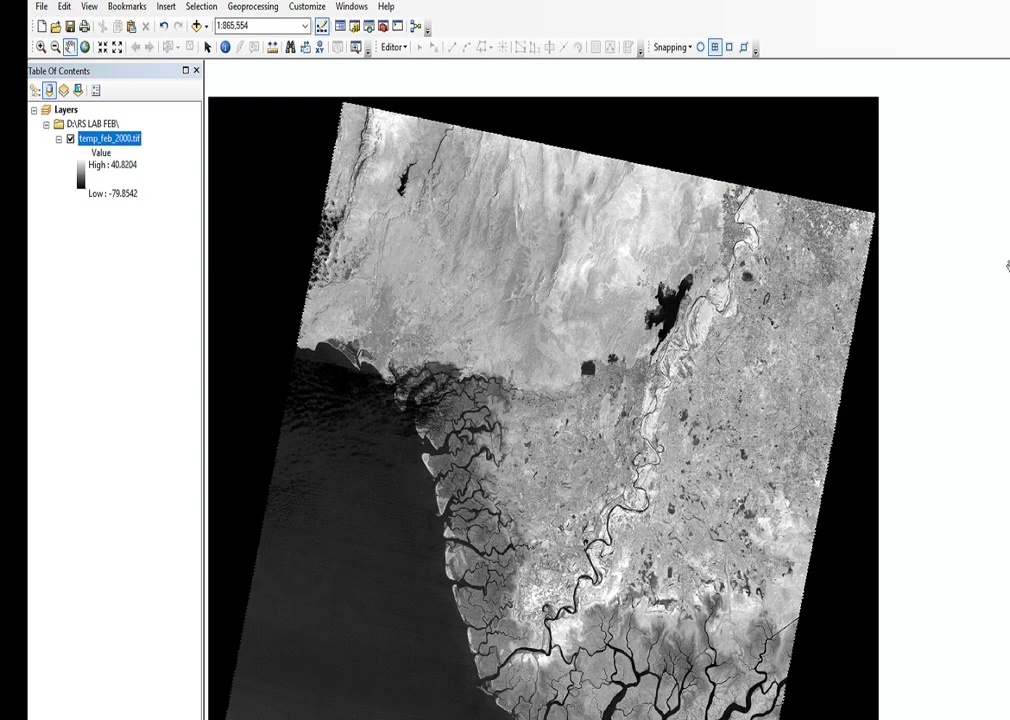
# Step: Apply the red-yellow-green color ramp to the temp_feb_2000.tif layer
pyautogui.click(81, 176)
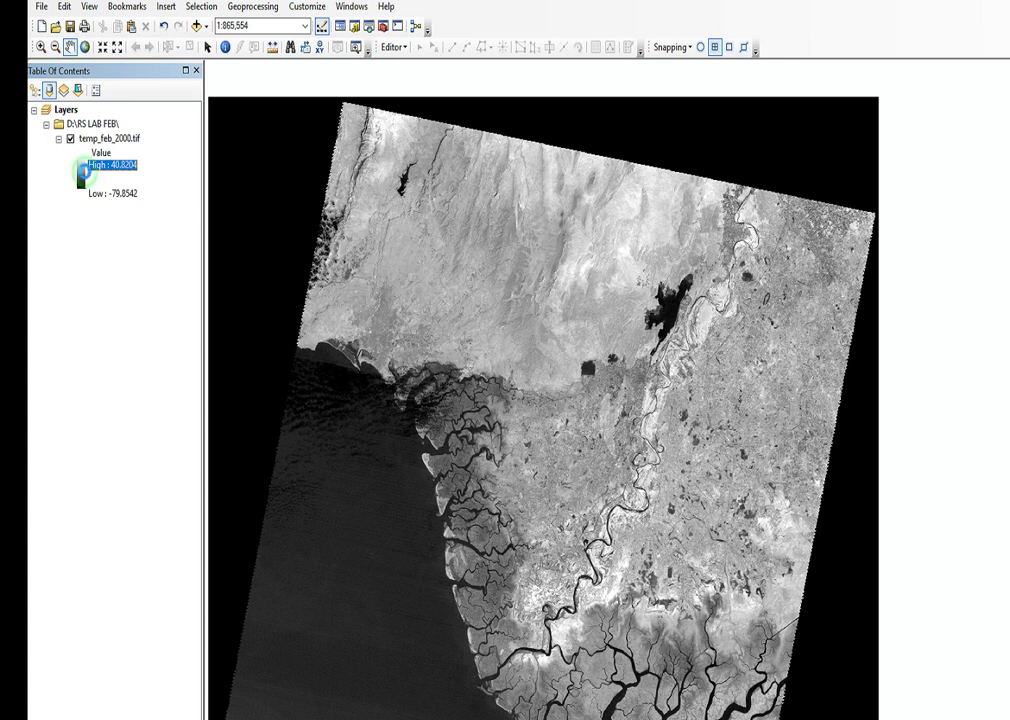
pyautogui.doubleClick(82, 172)
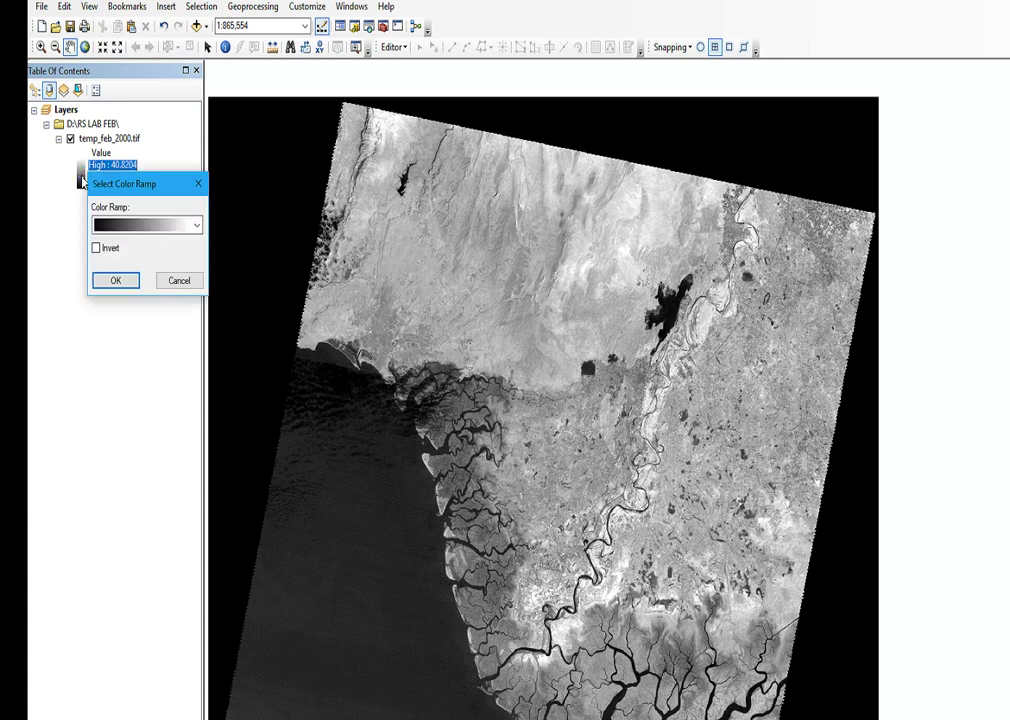
pyautogui.click(197, 225)
pyautogui.click(147, 310)
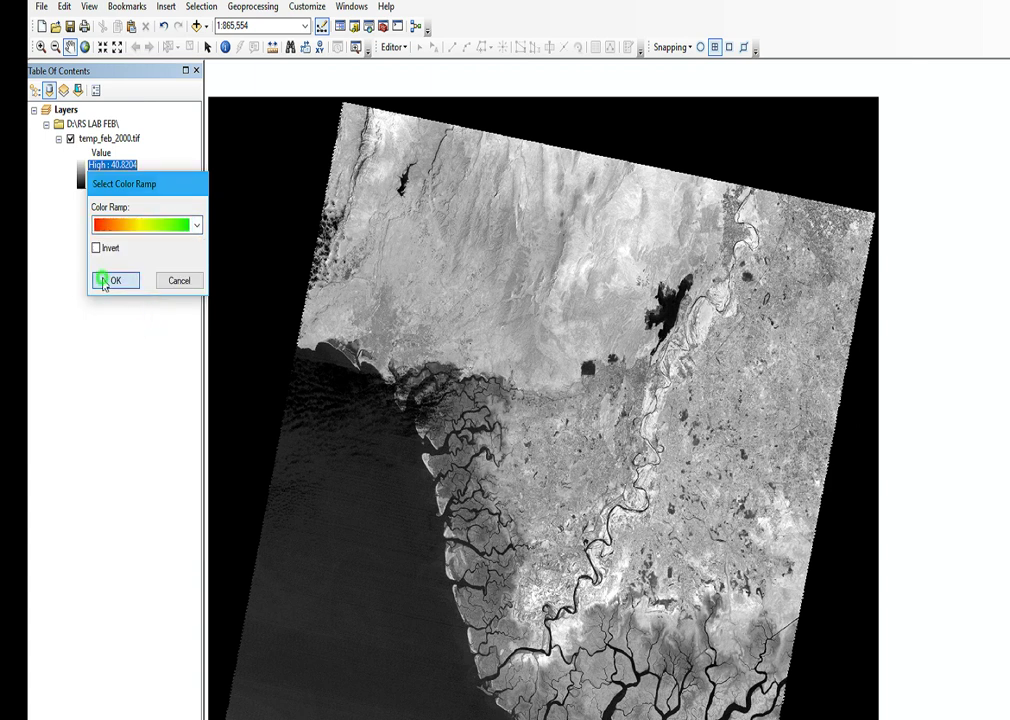
pyautogui.click(112, 281)
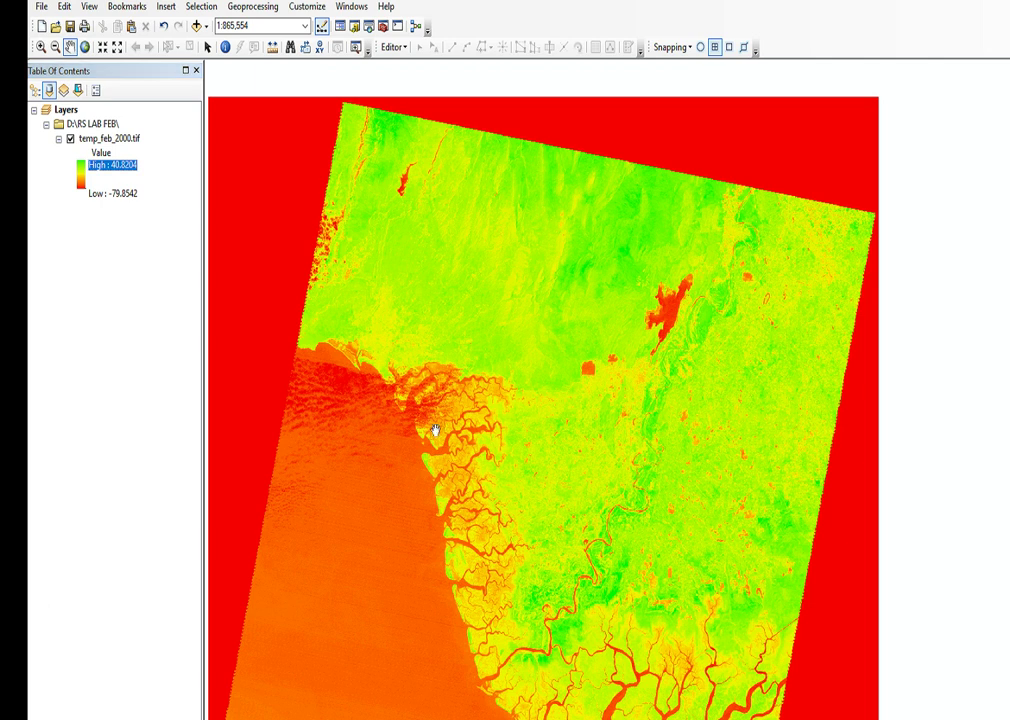
# Step: Change the temp_feb_2000.tif layer's color ramp to the red-yellow-cyan-blue gradient
pyautogui.doubleClick(81, 177)
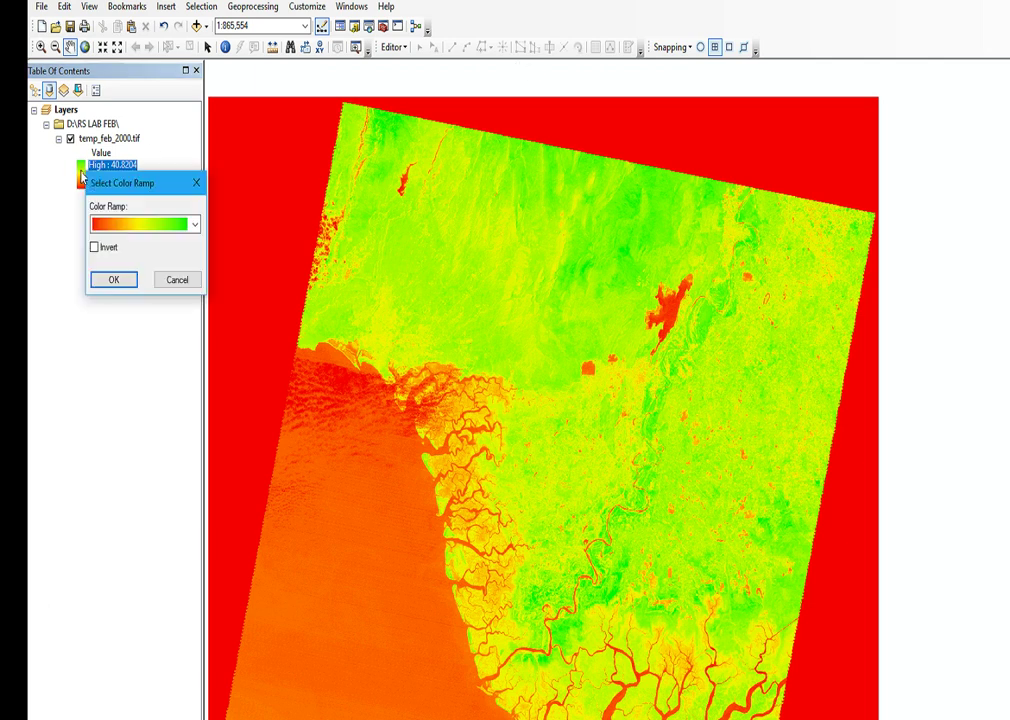
pyautogui.click(184, 224)
pyautogui.click(154, 310)
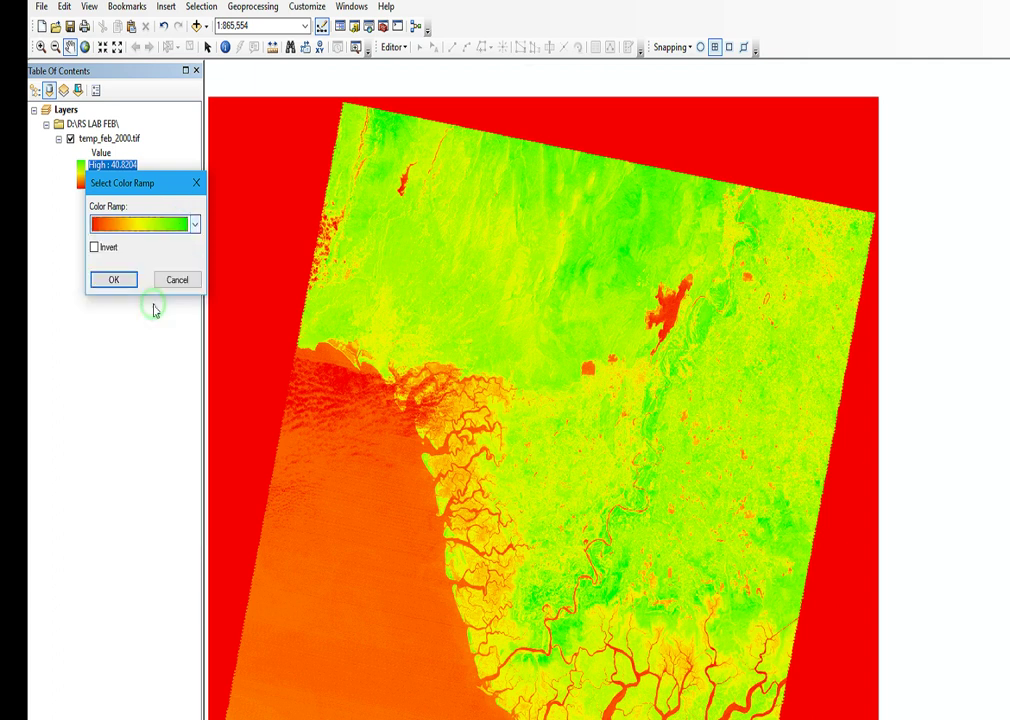
pyautogui.click(196, 224)
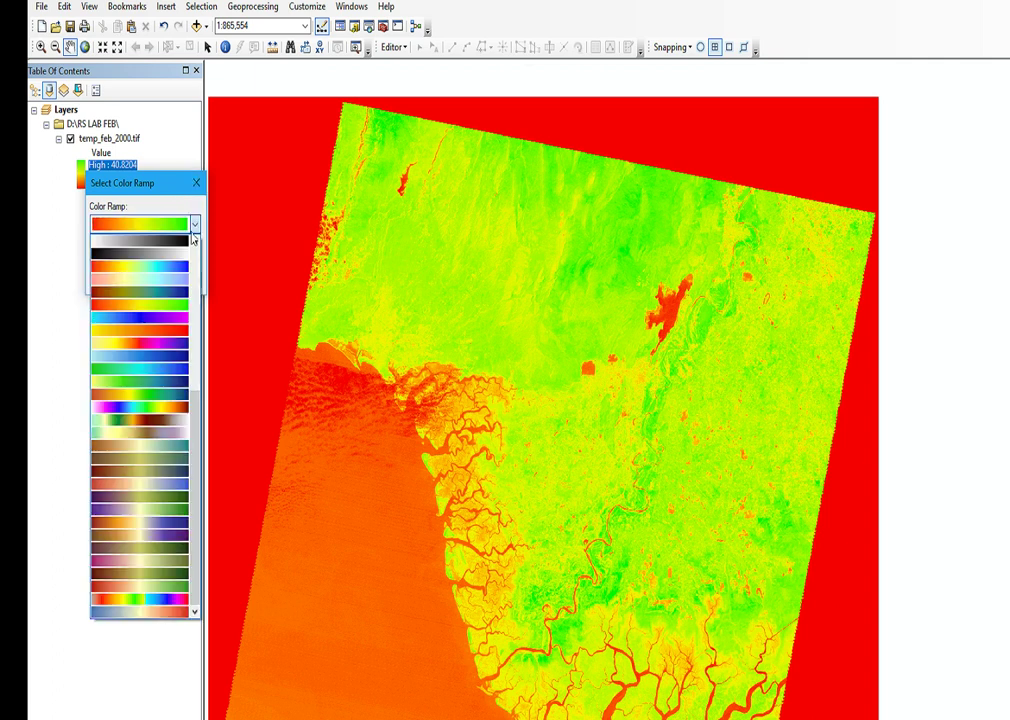
pyautogui.click(135, 275)
pyautogui.click(116, 283)
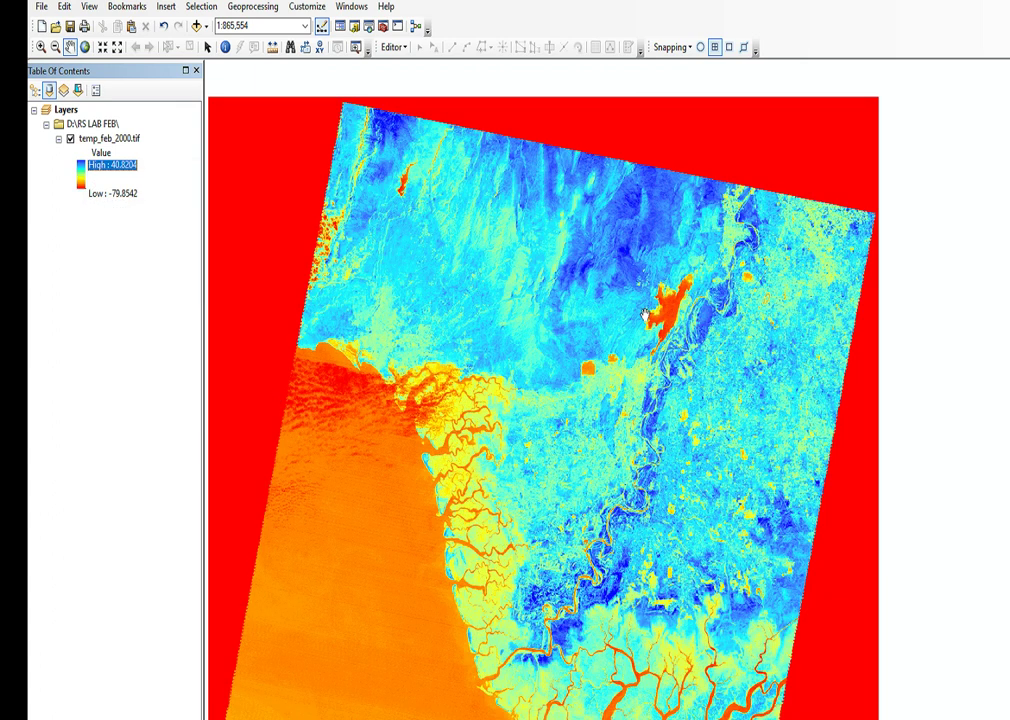
pyautogui.click(73, 196)
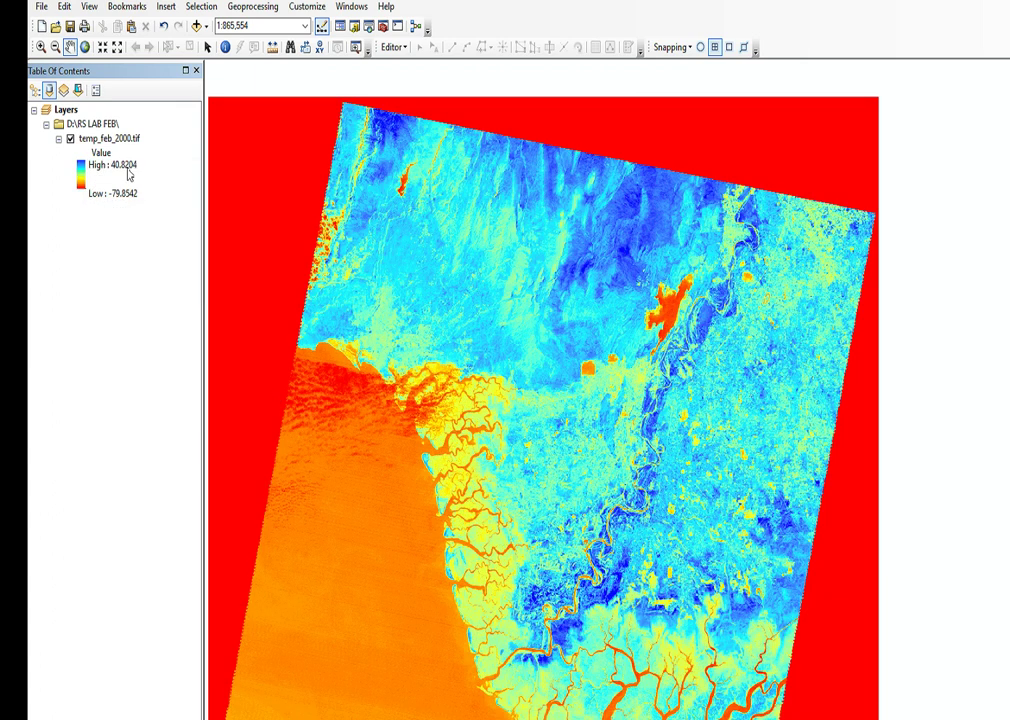